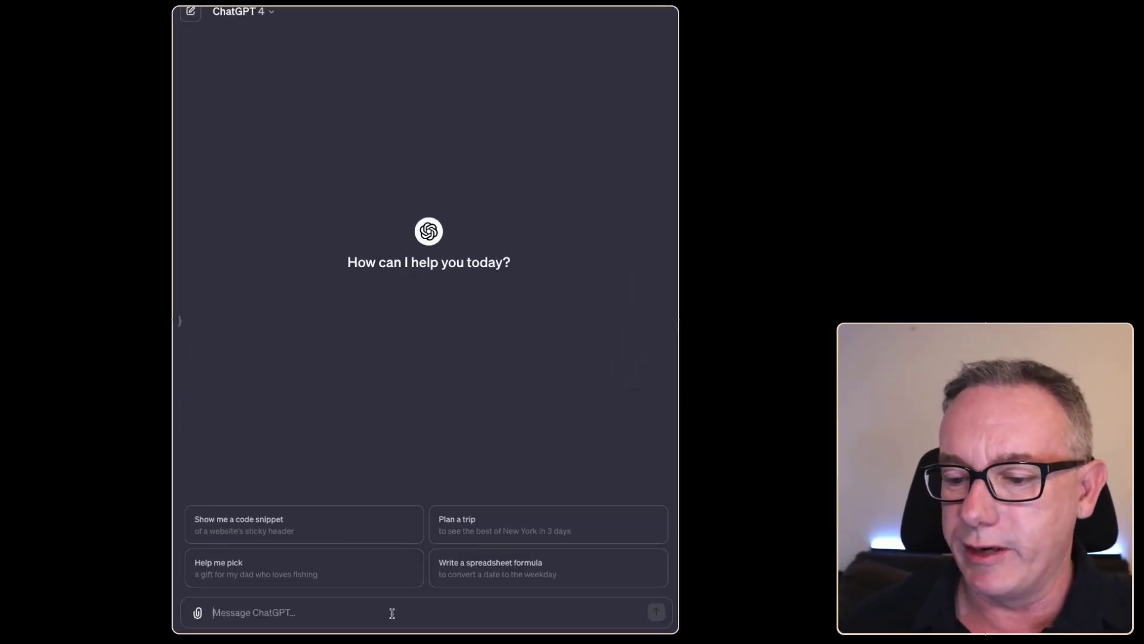
- Type @ and browse the mentionable GPTs list, past Trend Script Picker, F-Tube Teaser and TweetTube
type("@")
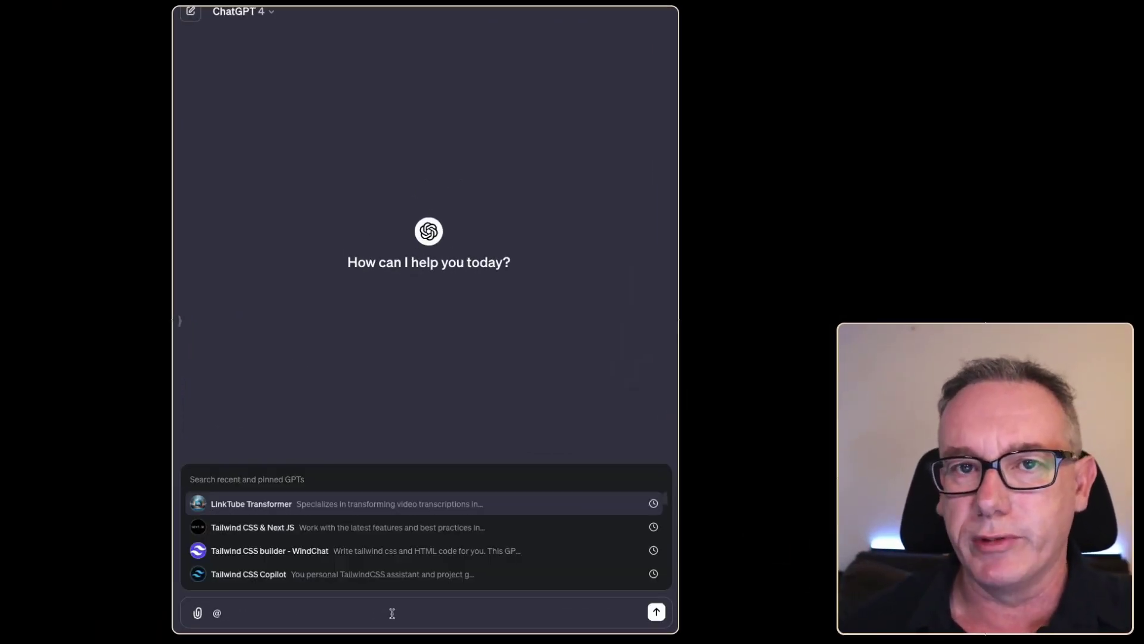
key("Down")
key("Down")
key("Down")
key("Down")
key("Down")
key("Down")
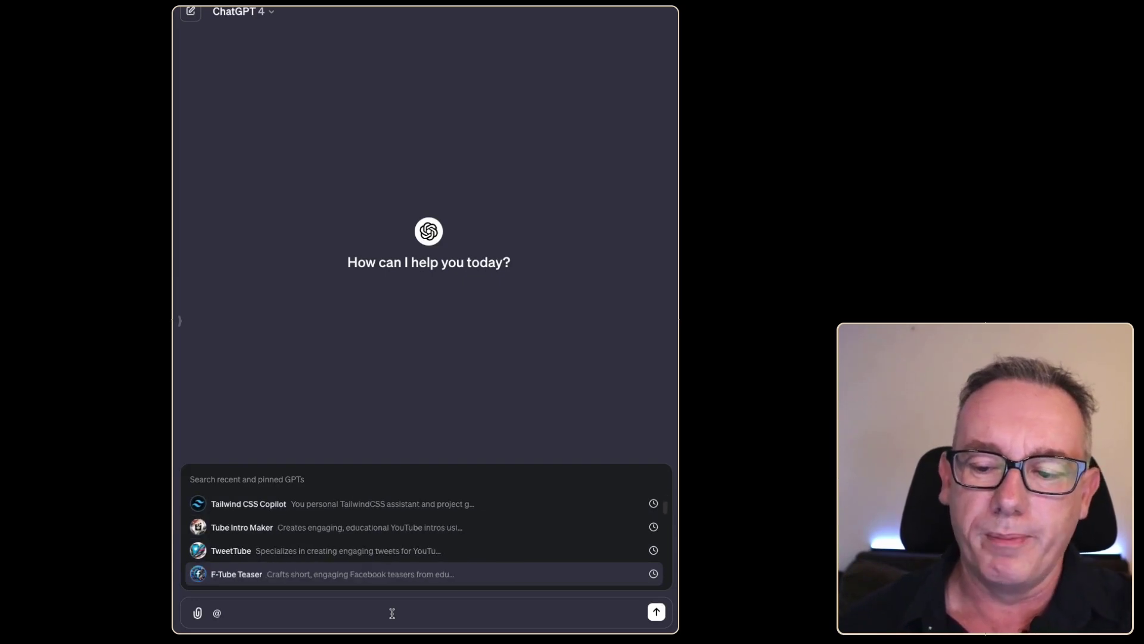
key("Down")
key("Down")
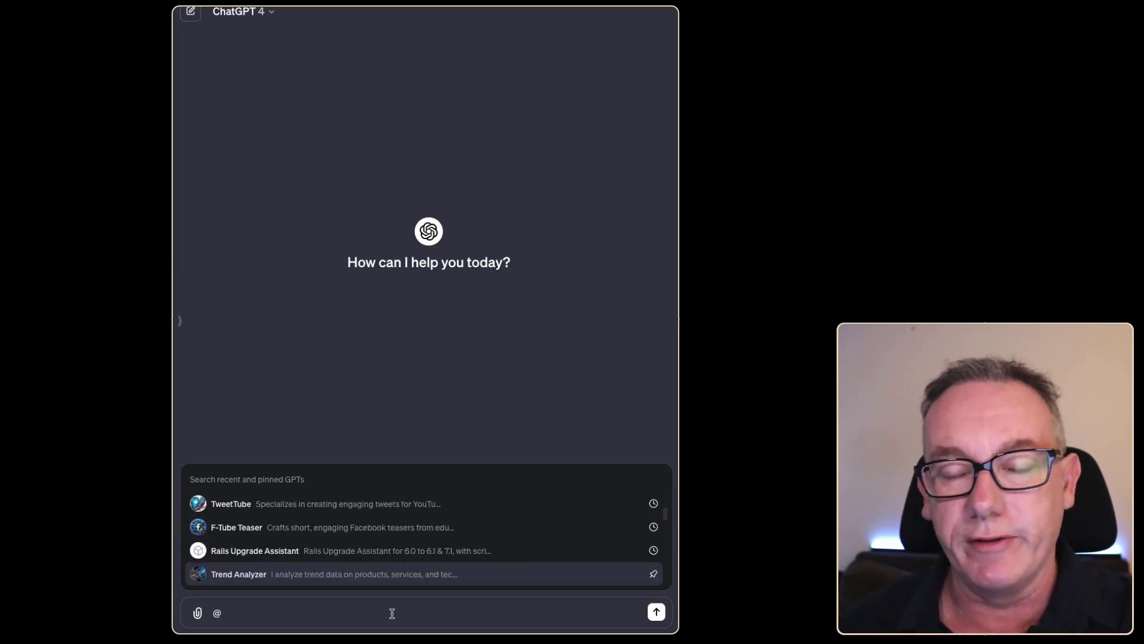
key("Up")
key("Down")
key("Down")
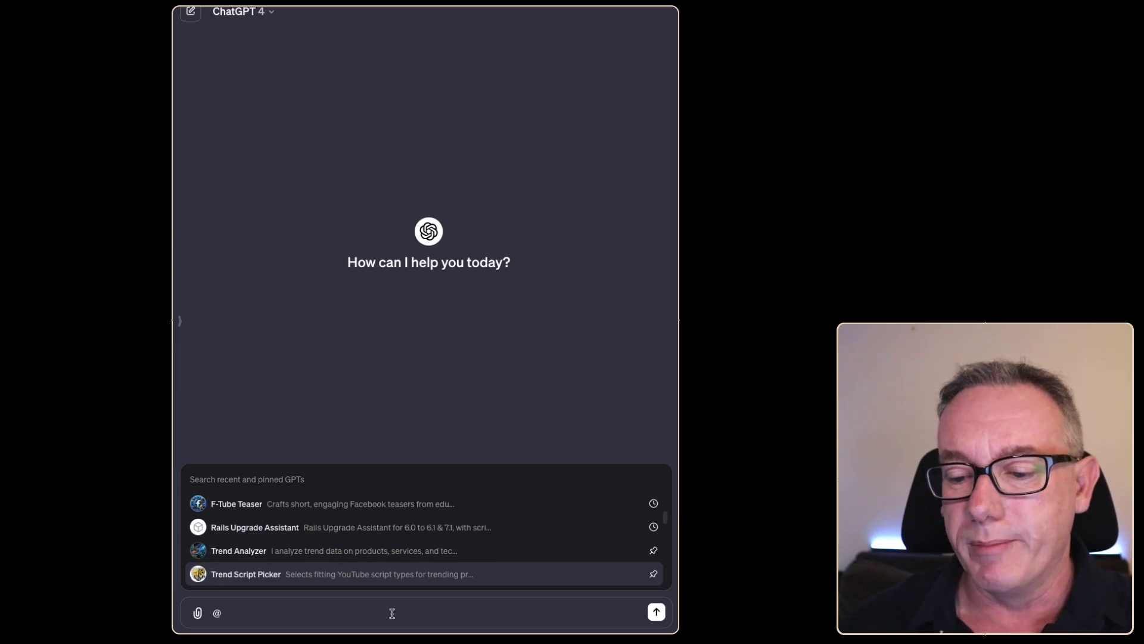
key("Up")
key("Up")
key("Up")
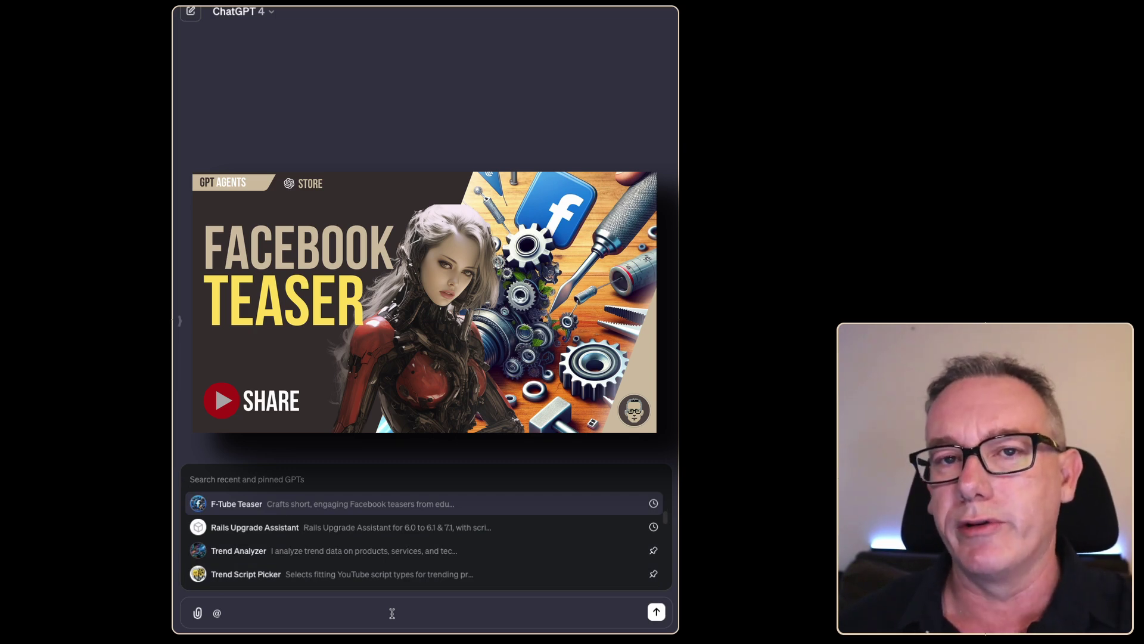
key("Up")
key("Up")
key("Down")
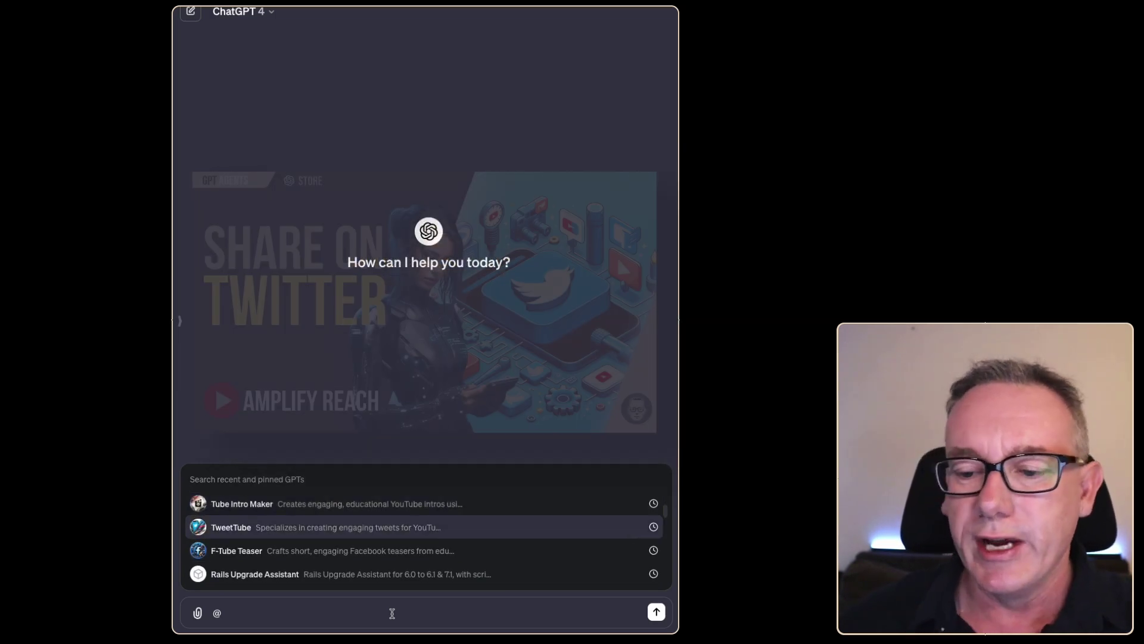
- Move up the GPT list to Tube Intro Maker
key("Up")
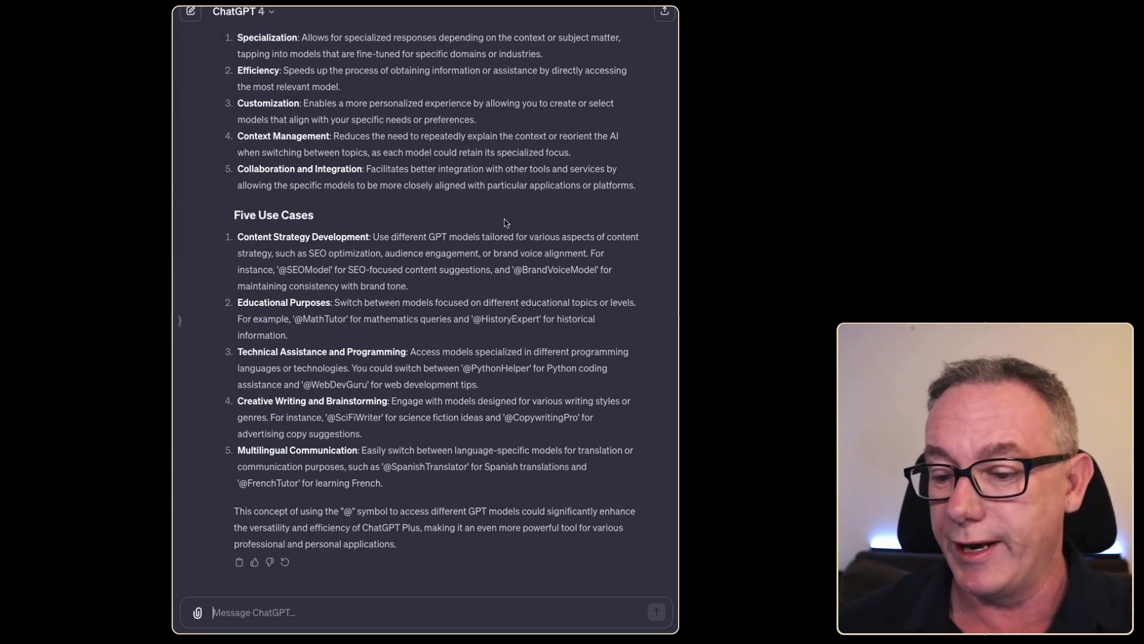
- Ask TweetTube to turn the discussion above into a tweet and send the request
type("Everything that we")
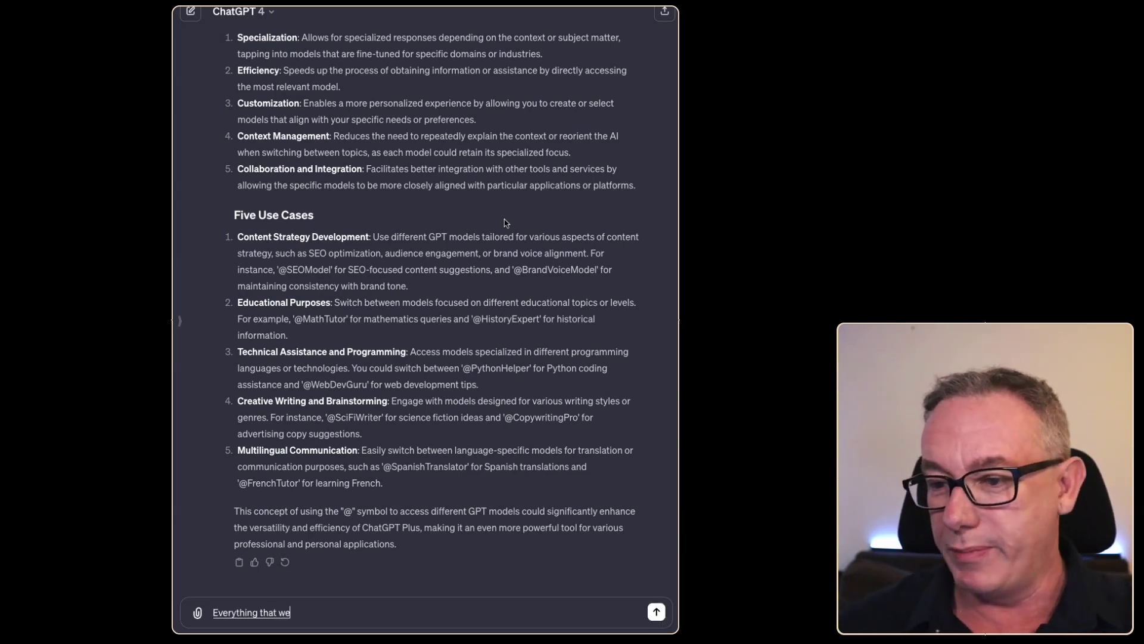
type(" taught about above is exactly")
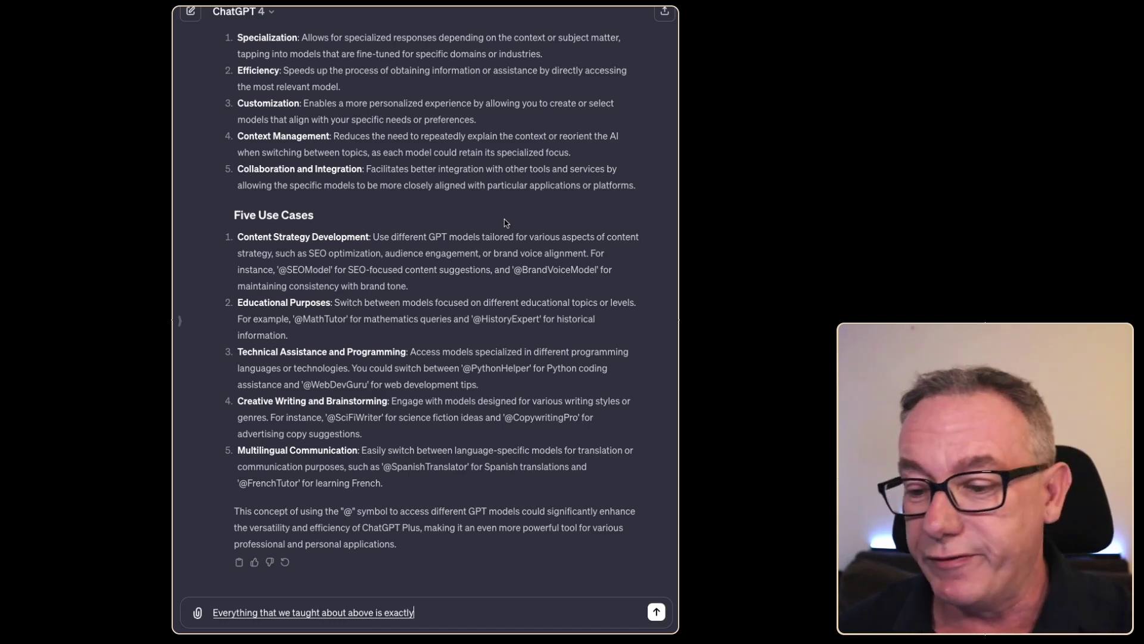
type(" what this feature is about")
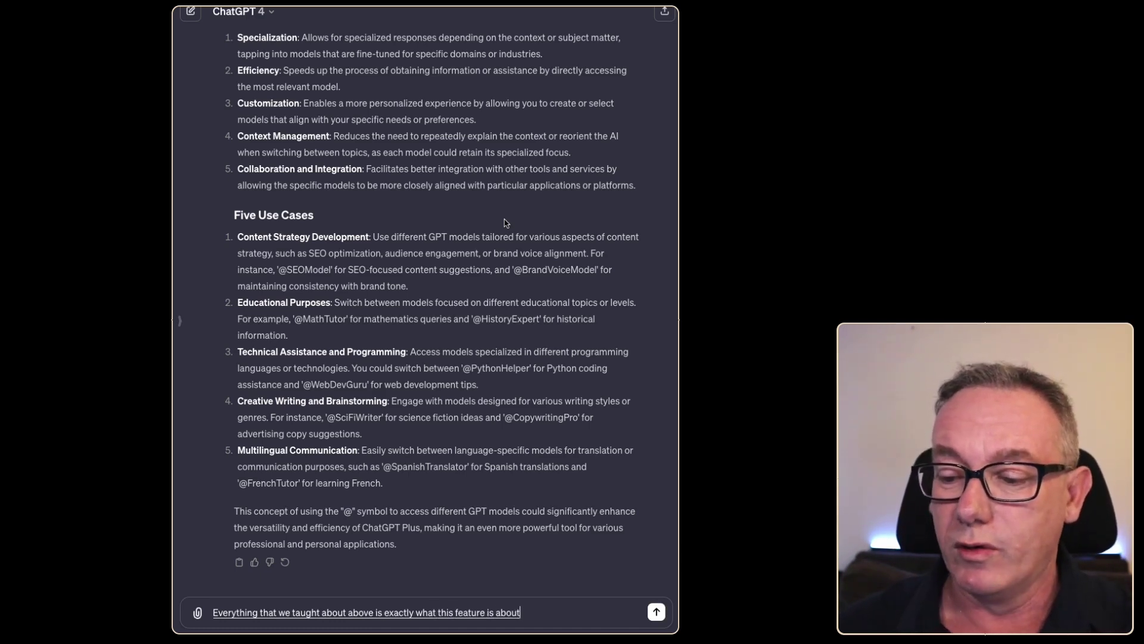
type(" what I would like you to")
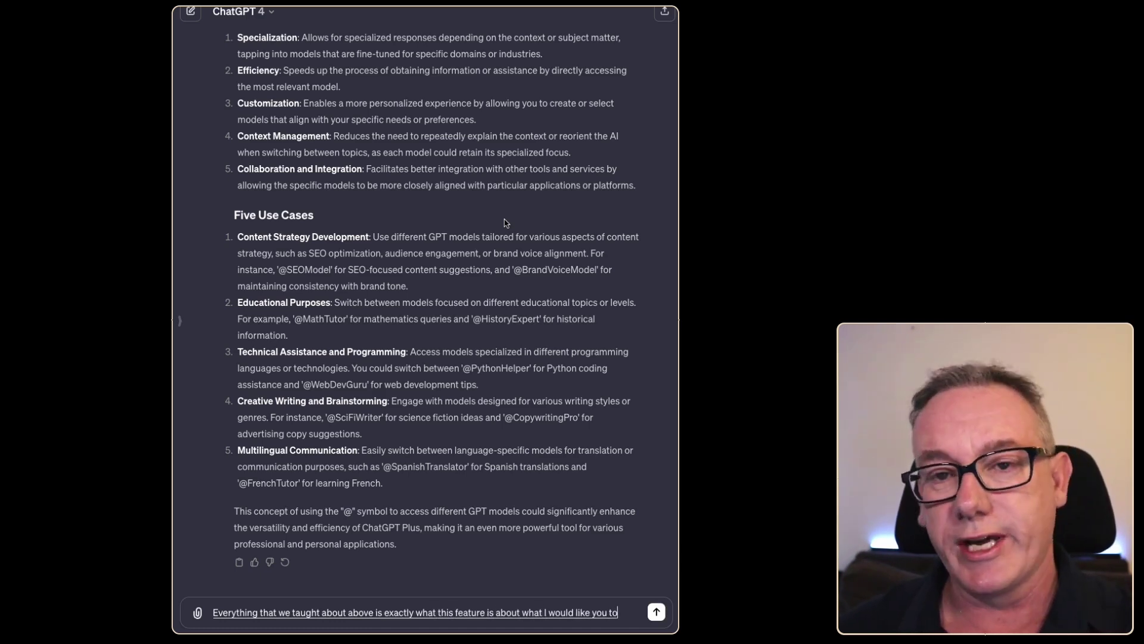
type(" do is take the information and run")
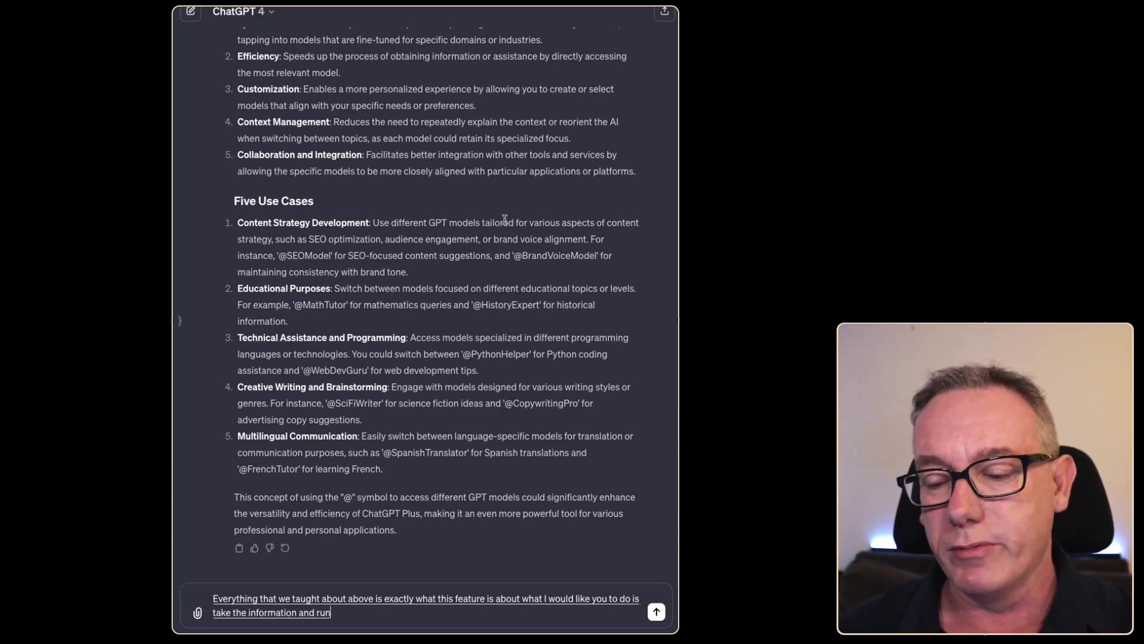
type(" it through my Twitter")
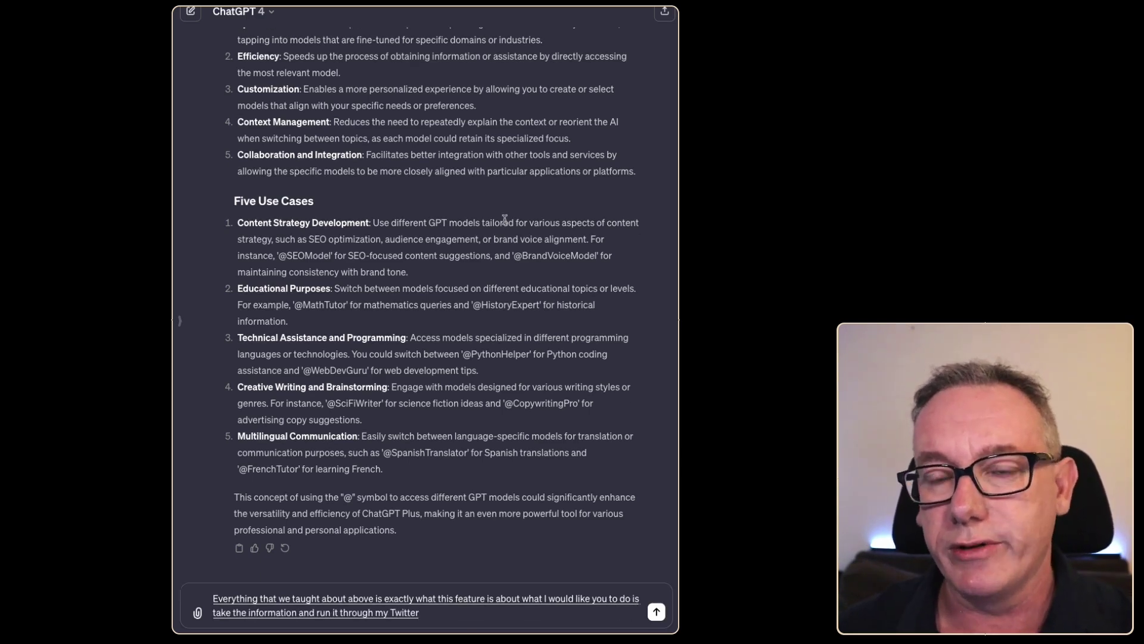
type(" creation bot, and create a tweet for me")
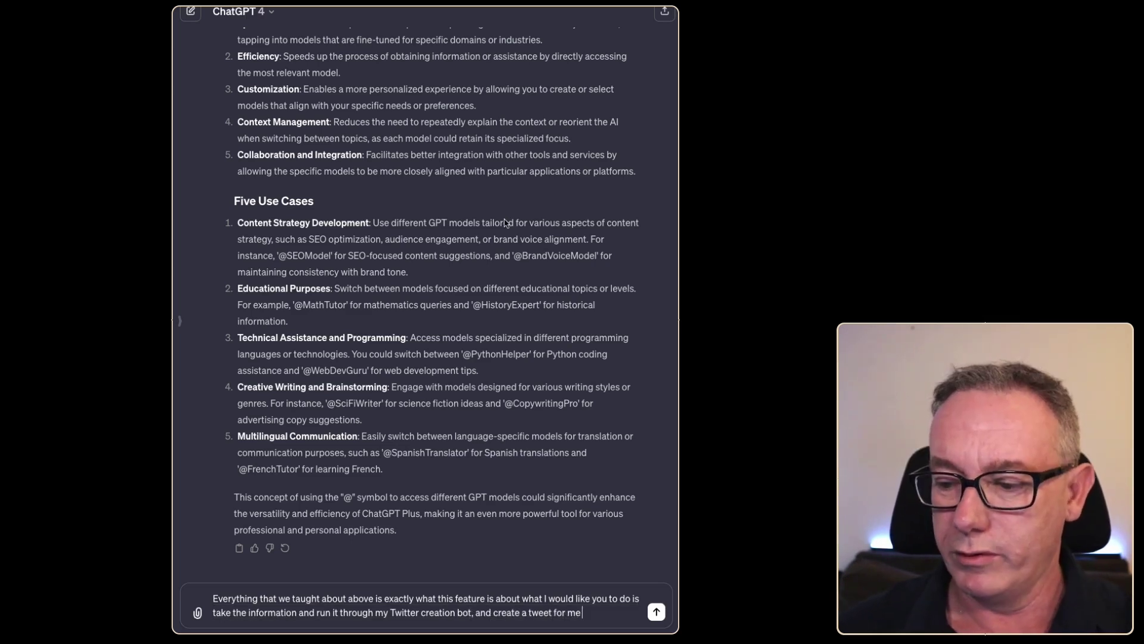
type(" @")
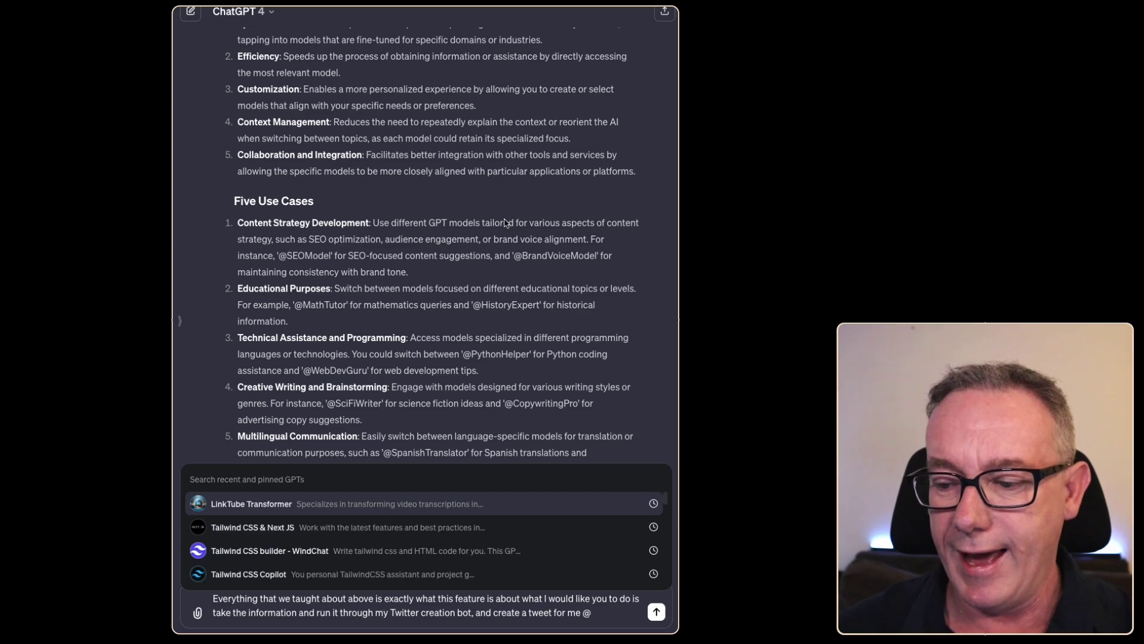
type("twe")
key("Return")
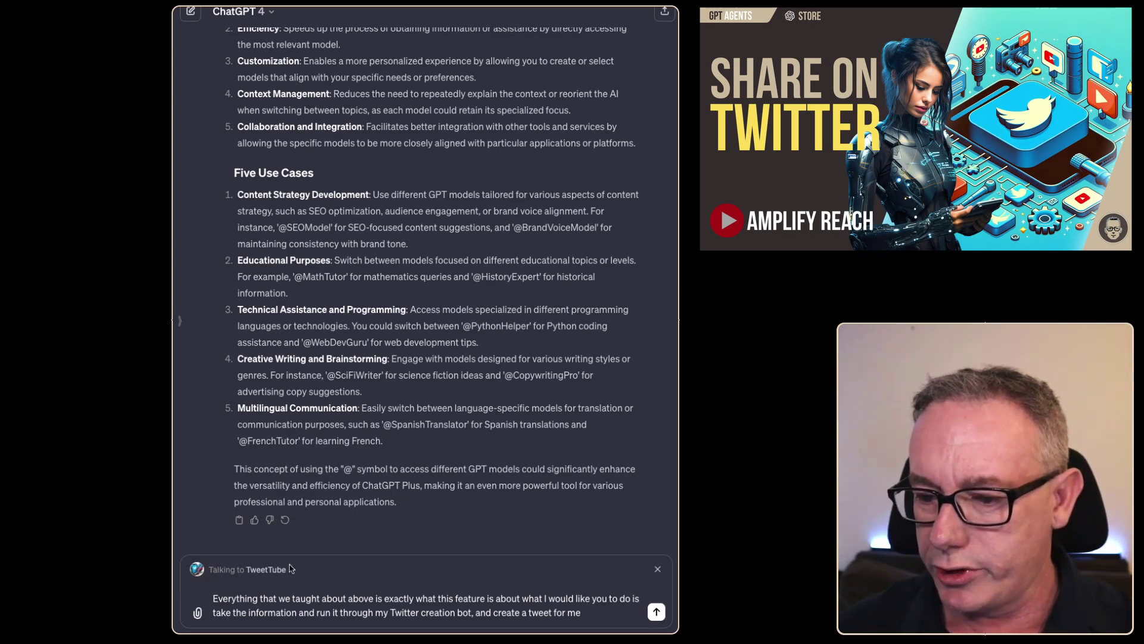
left_click(260, 599)
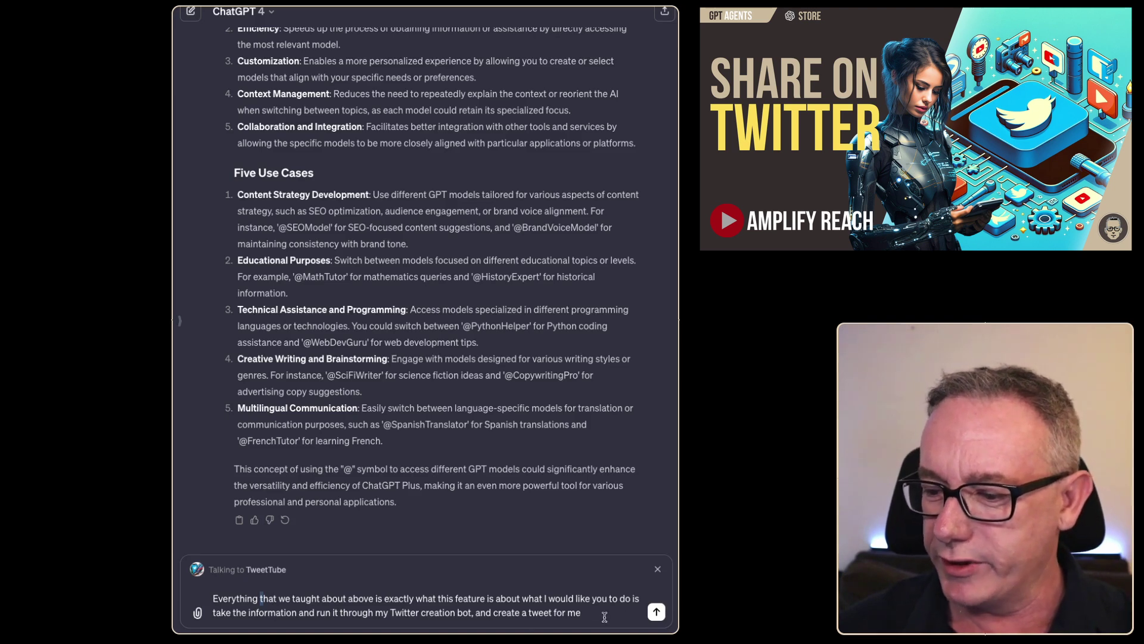
left_click(598, 613)
key("Return")
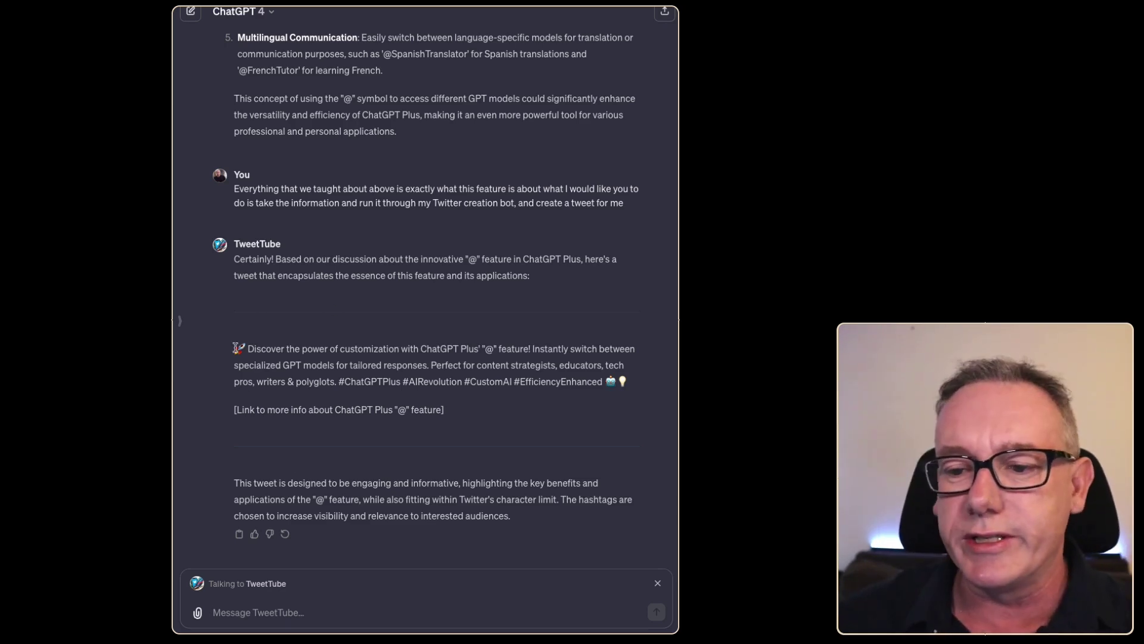
- Select TweetTube's generated tweet to review it, then clear the selection
left_click_drag(235, 347, 481, 409)
left_click(401, 606)
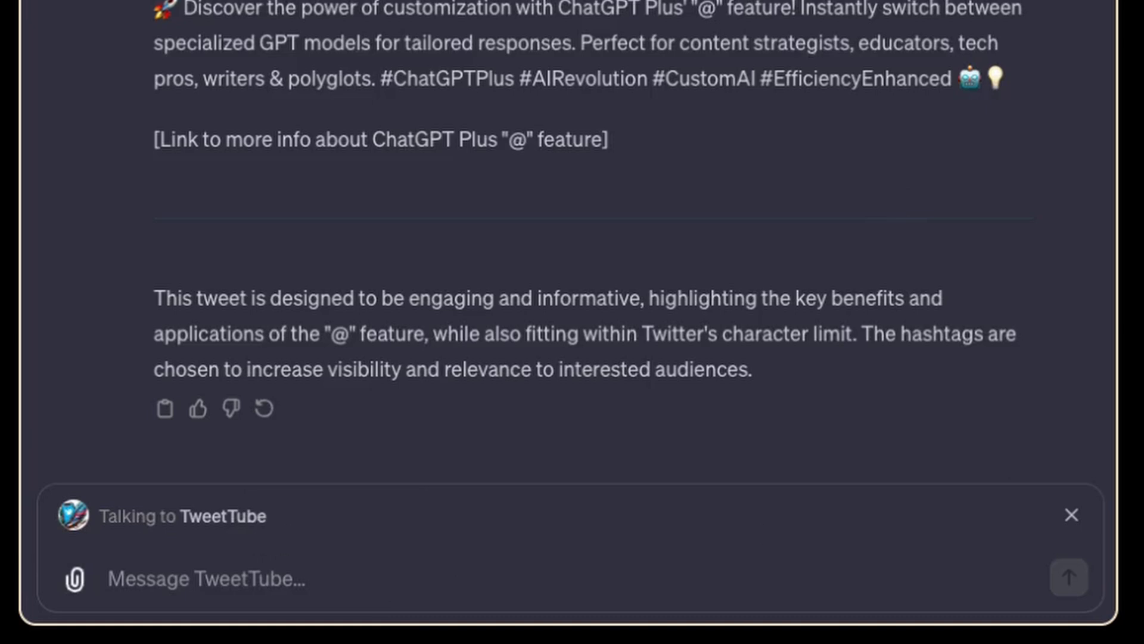
- Drop TweetTube and draft a request for Tube Intro Maker to configure a YouTube intro for this video
left_click(1072, 514)
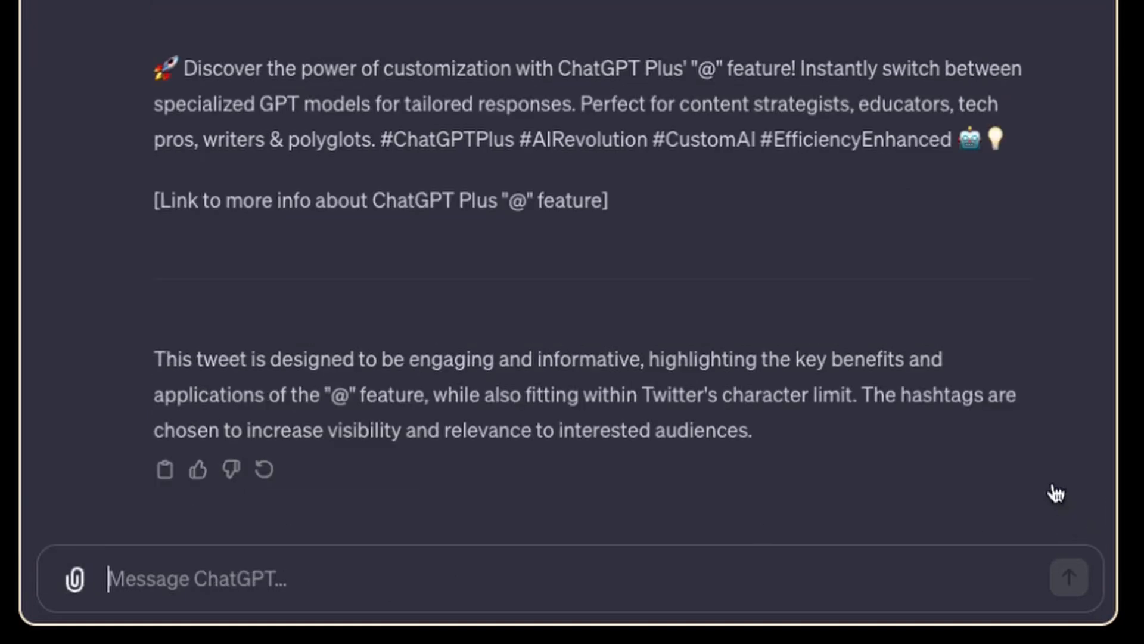
type("Can you?")
key("BackSpace")
type("take me")
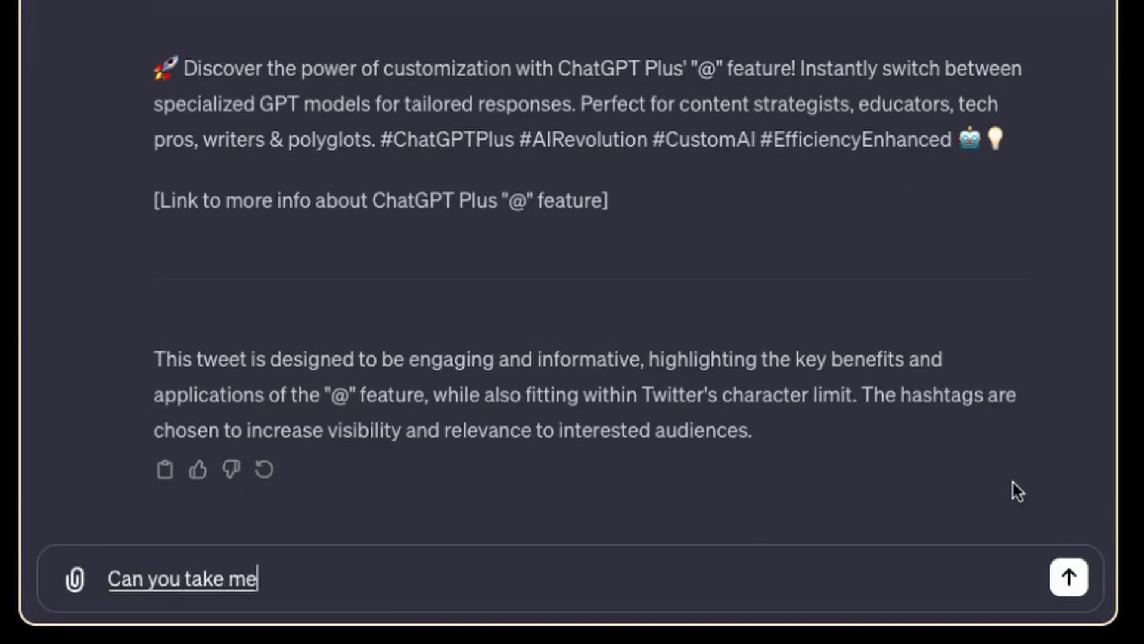
type(" over to the at?")
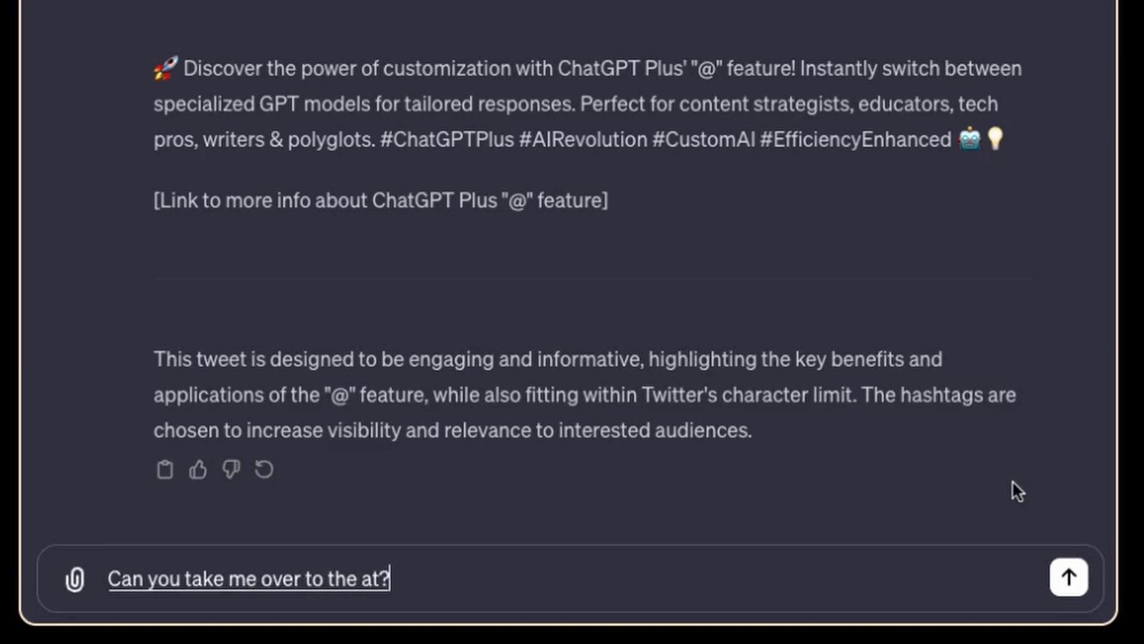
key("BackSpace")
type("YouTube intro GPT?")
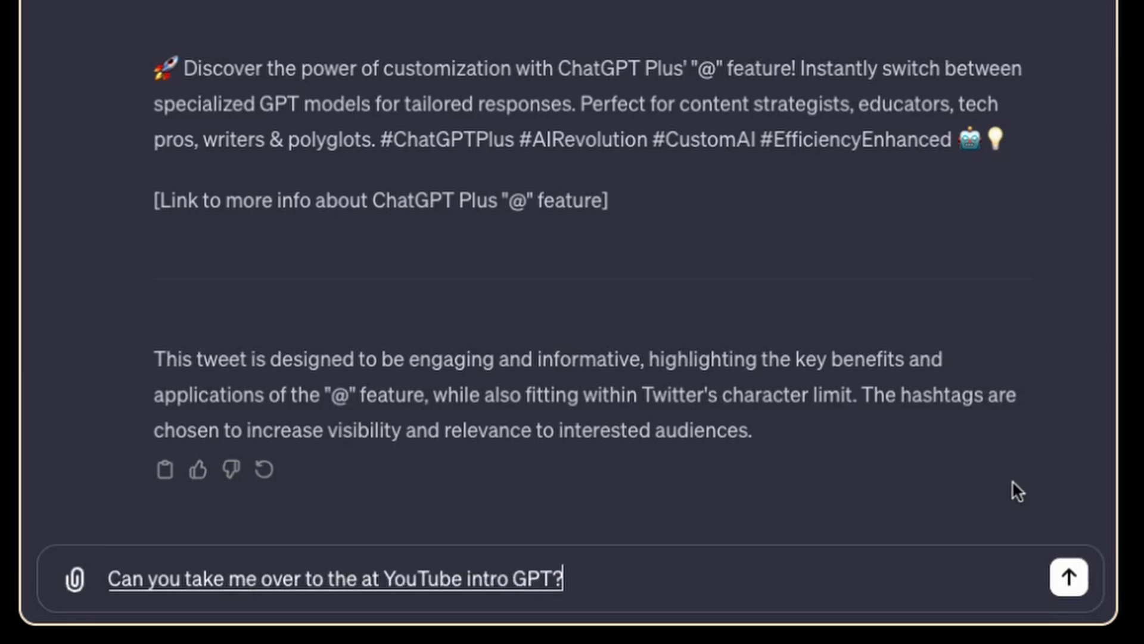
key("BackSpace")
type("and allow me")
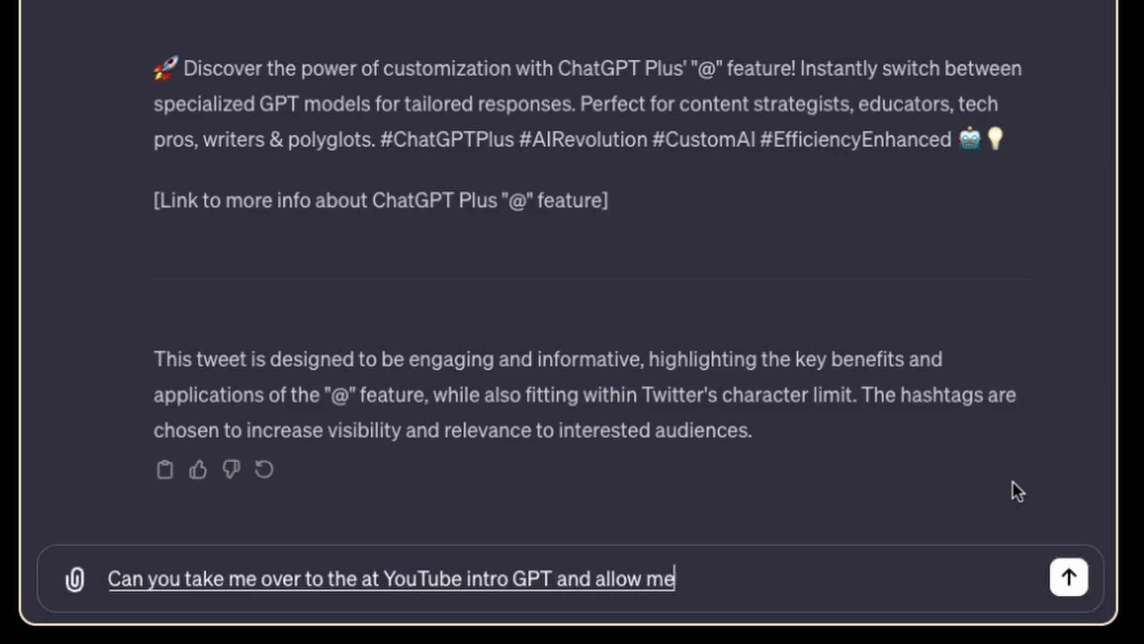
type(" to configure it so that we can create")
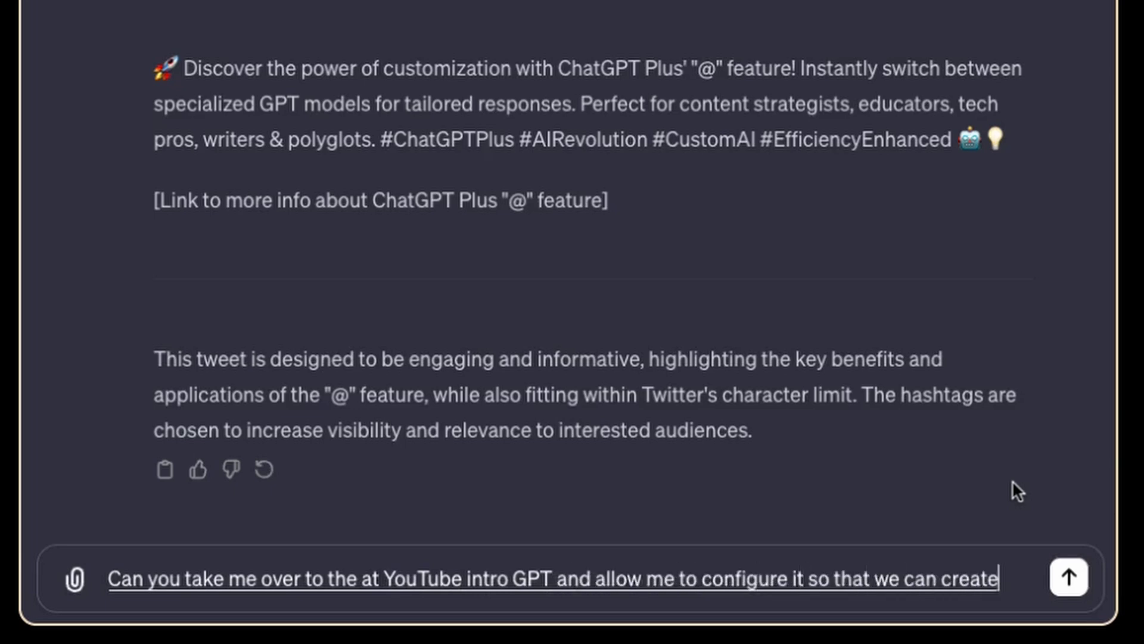
type(" a YouTube intro for this particular video: @")
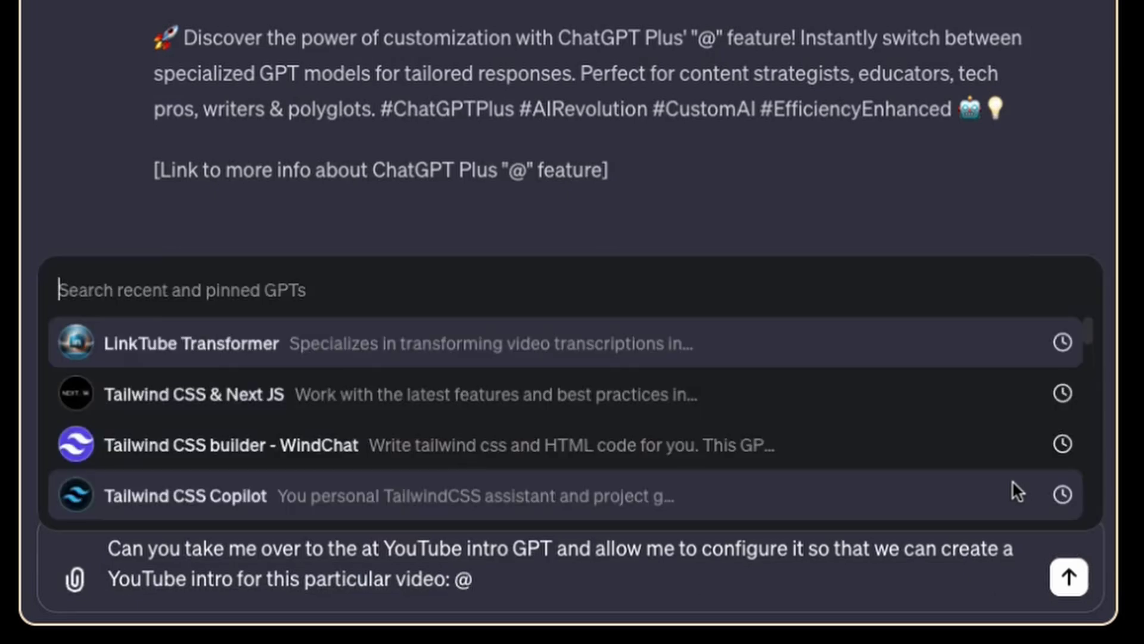
type("intro")
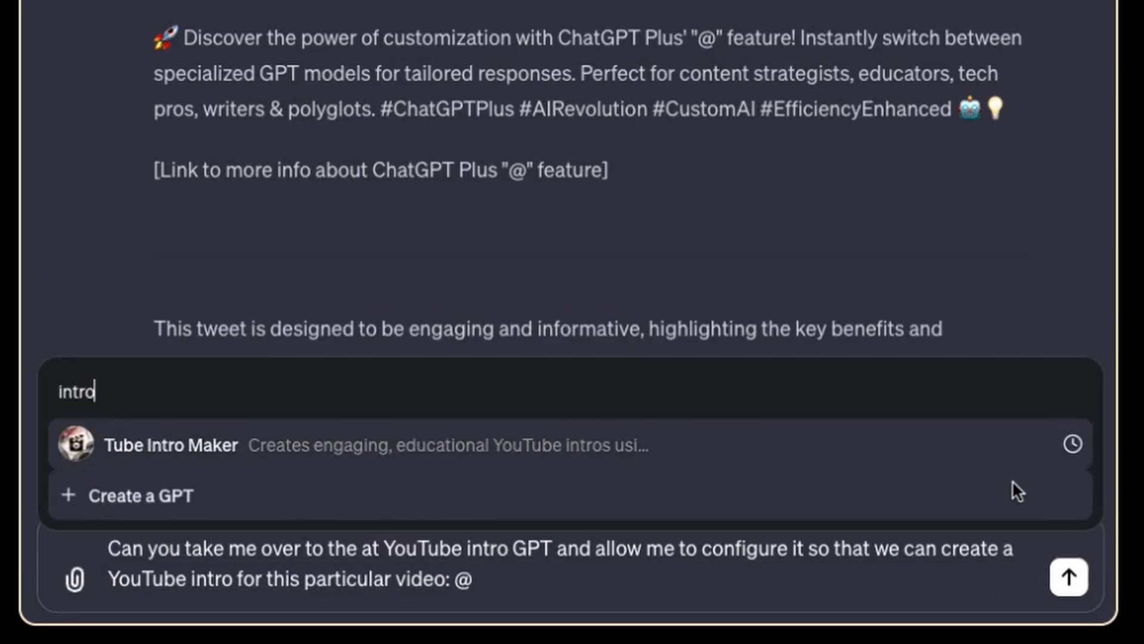
key("Return")
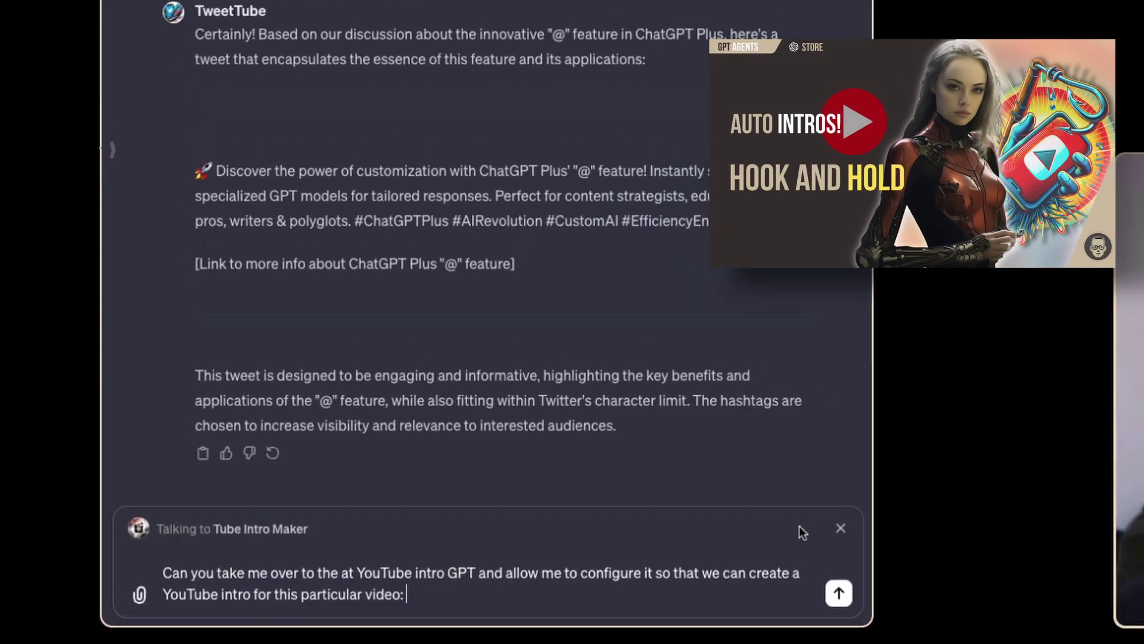
- Send the intro request, paste the prepared config, and check it against the niche and Framework questions
key("Return")
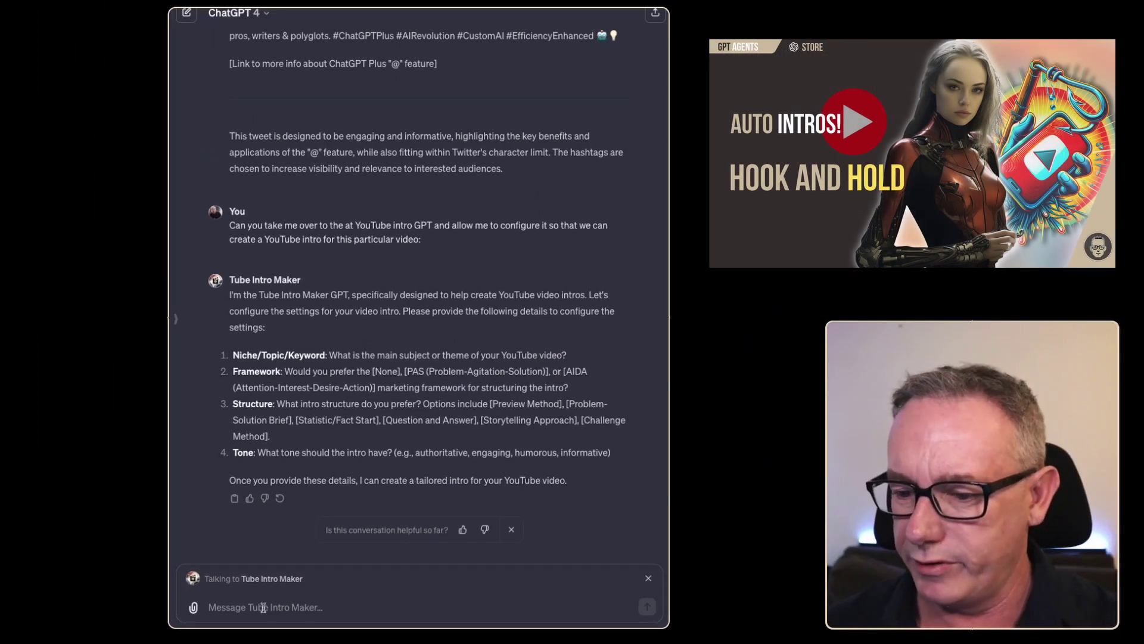
type("config:  niche: ChatGPT Plus topic: Feature Announcement - @mentions in ChatGPT plus framework: None, keep it simple Sturcture: Problem Solution. Tone: Excited, but professional")
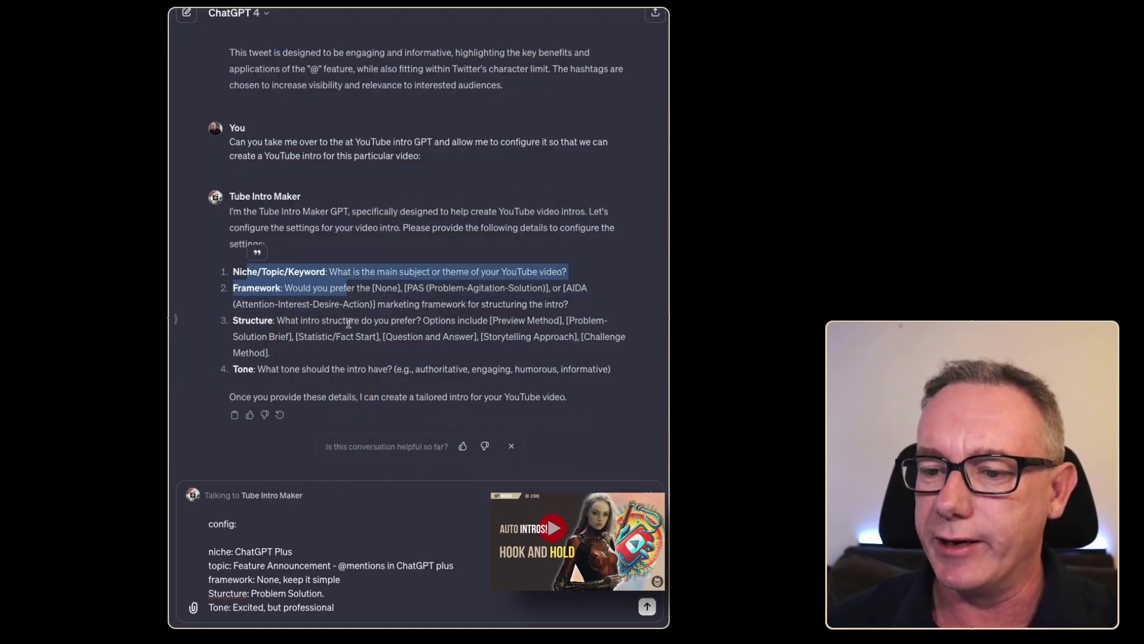
left_click(295, 548)
left_click_drag(295, 548, 234, 551)
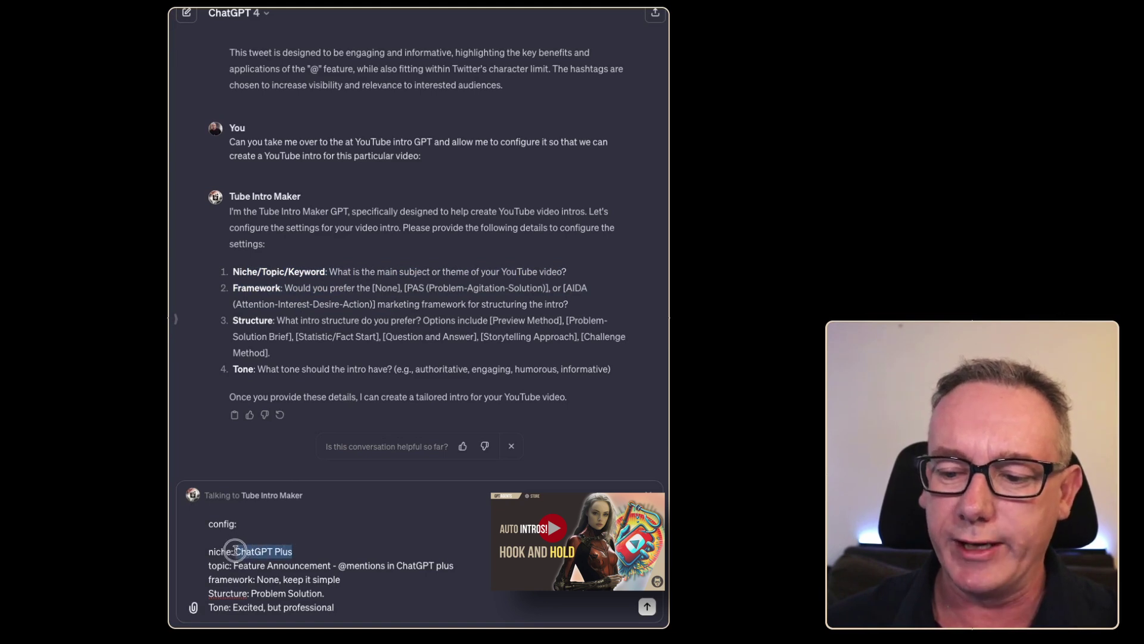
left_click(231, 573)
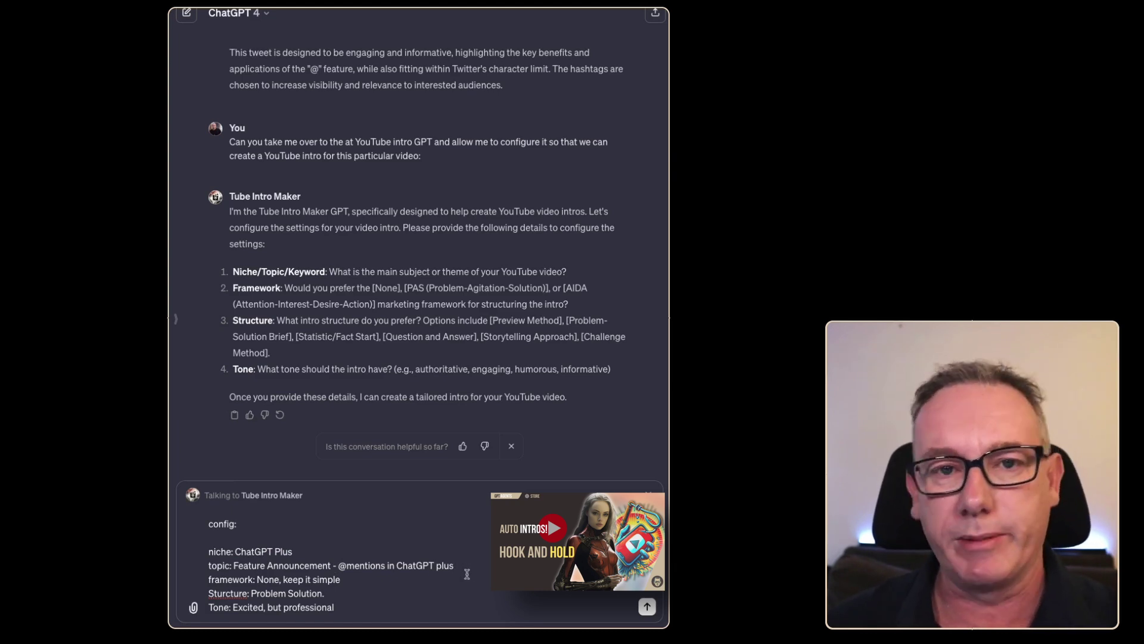
left_click_drag(284, 292, 490, 286)
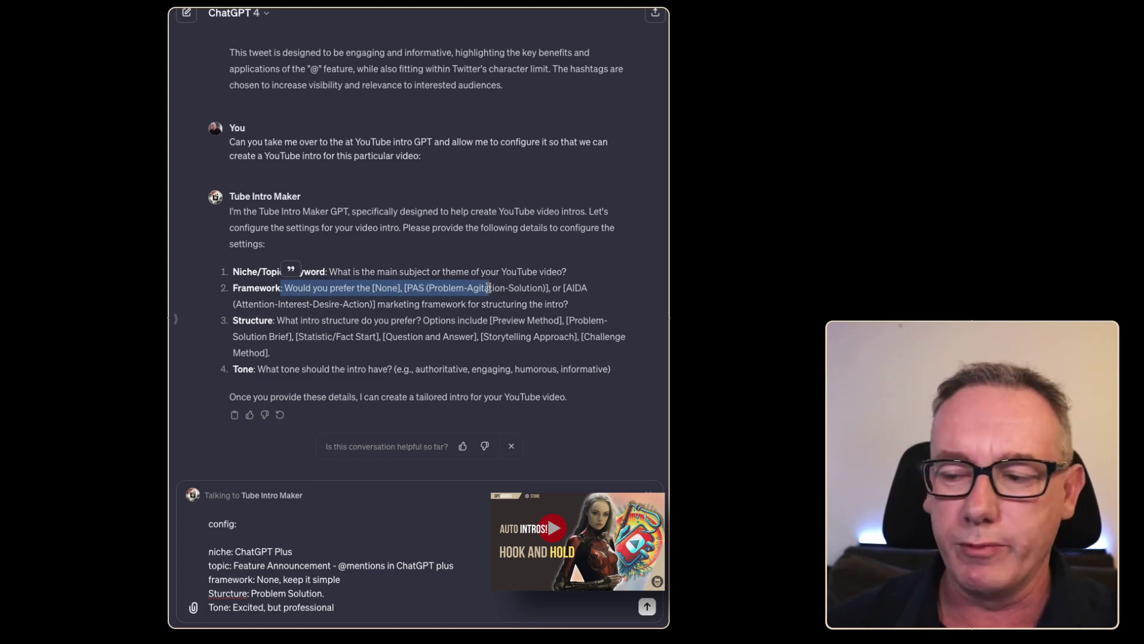
left_click(404, 292)
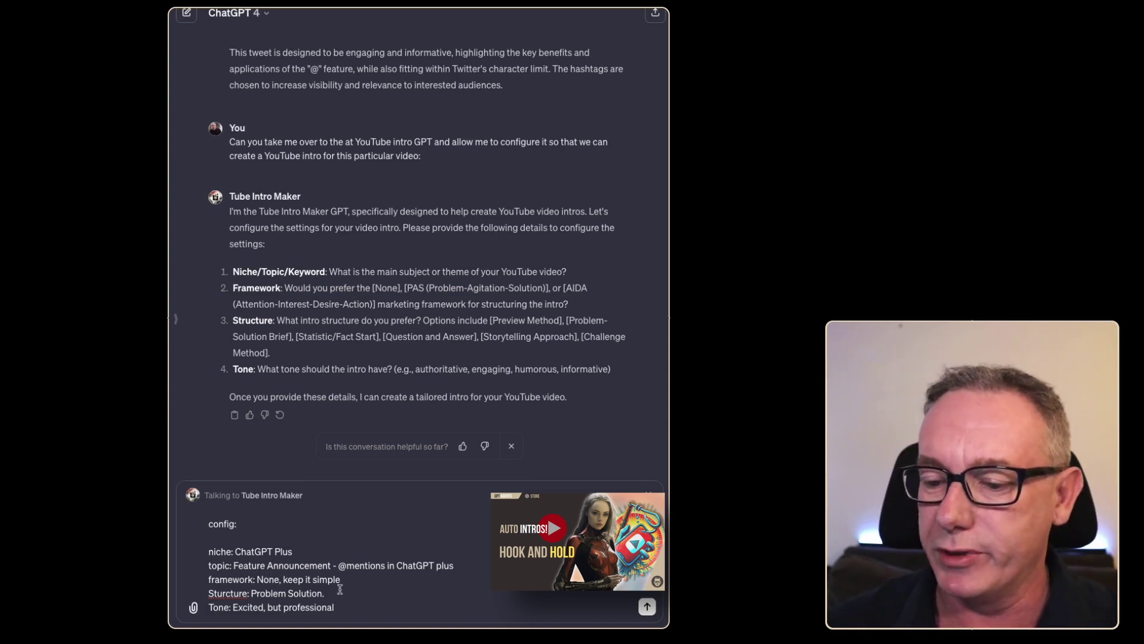
- Correct 'Sturcture' to 'Structure' and send the config to Tube Intro Maker
key("BackSpace")
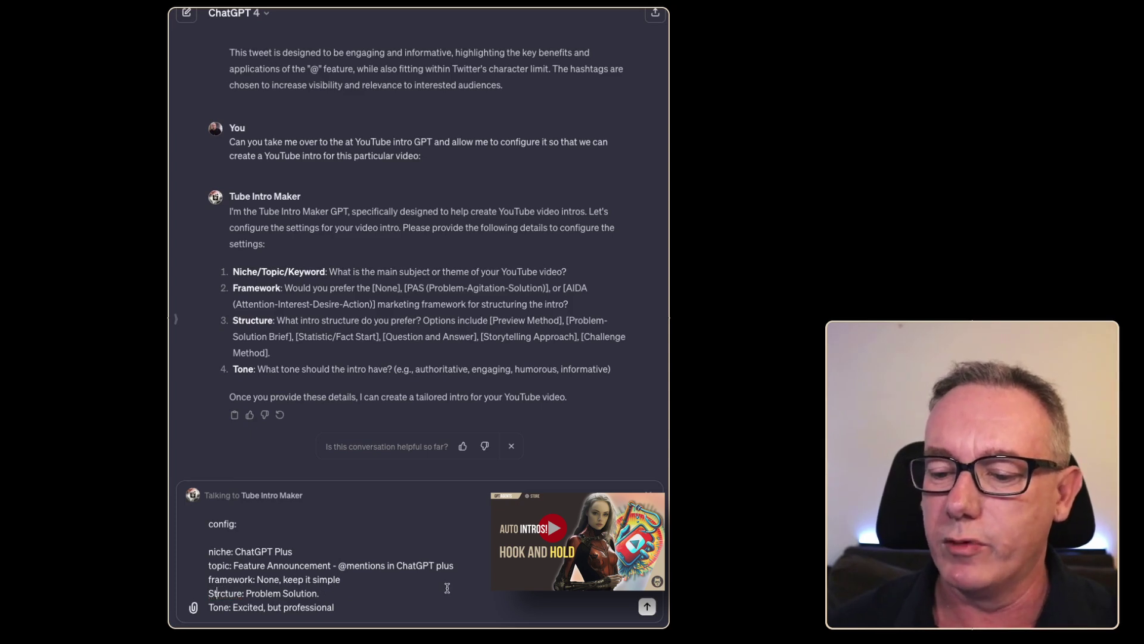
type("u")
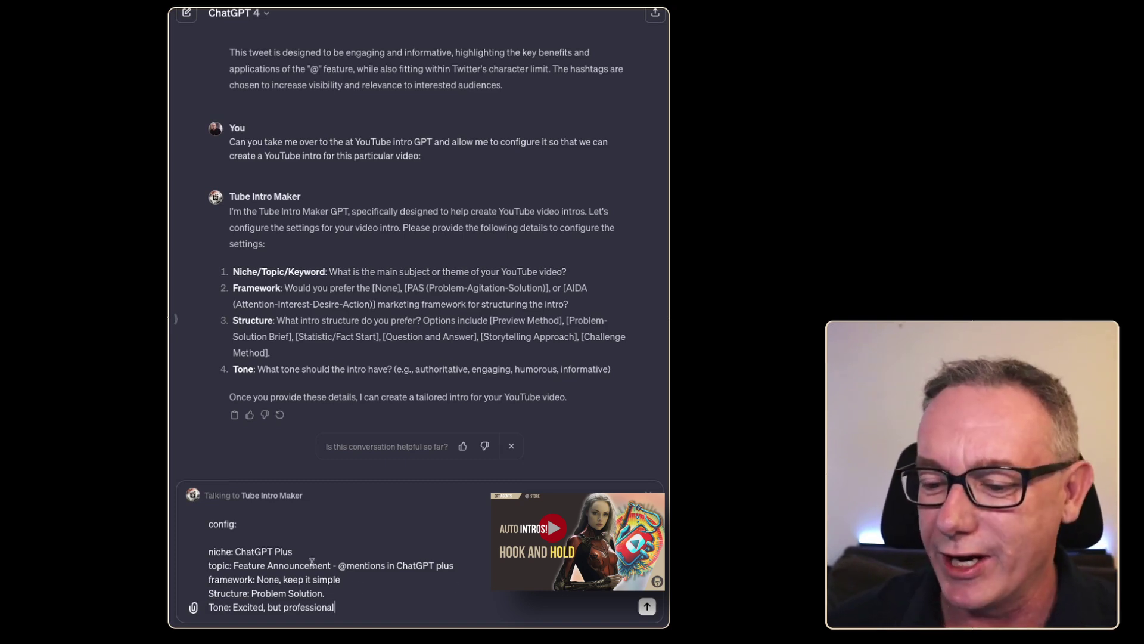
key("Return")
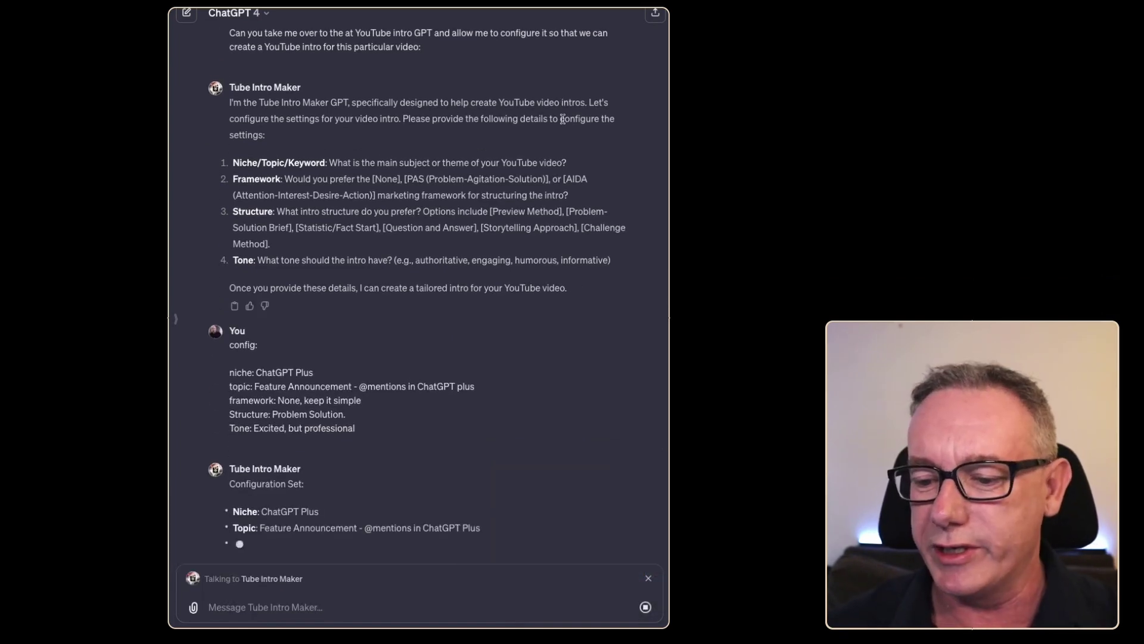
- Copy ChatGPT's first reply about the @ feature, paste it after 'create' and send it
type("create")
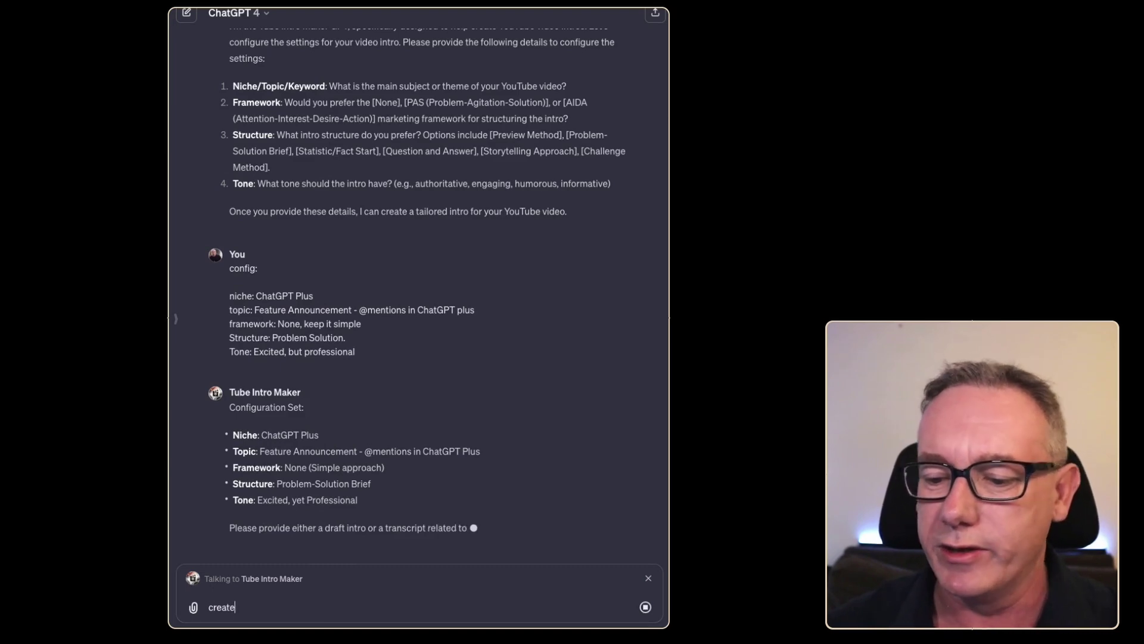
left_click_drag(225, 186, 357, 420)
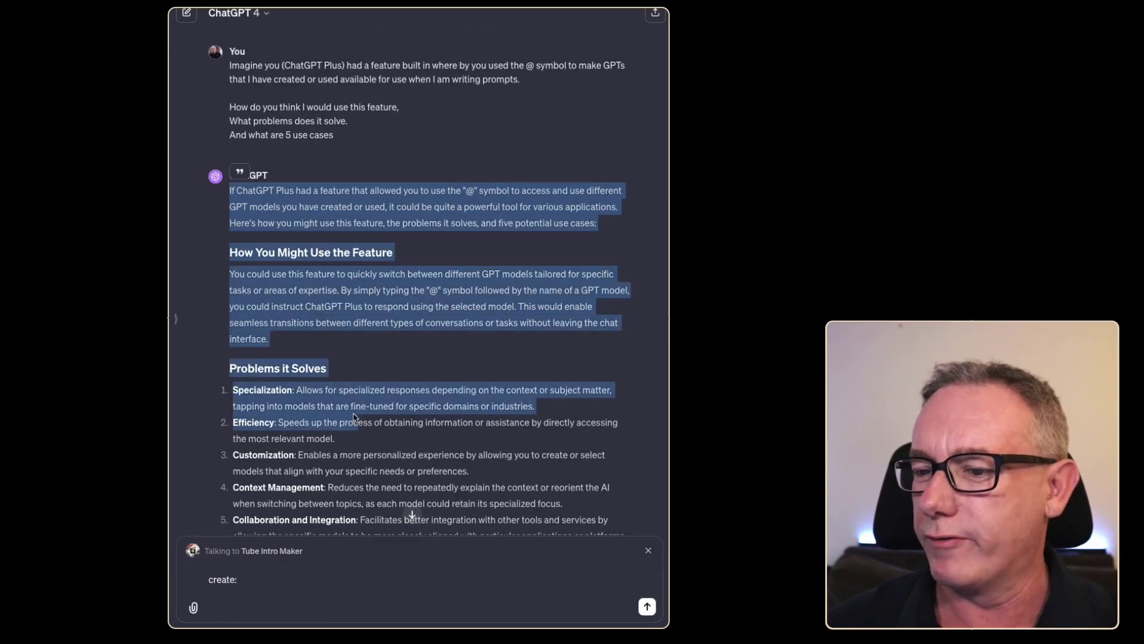
scroll(352, 405, "down", 4)
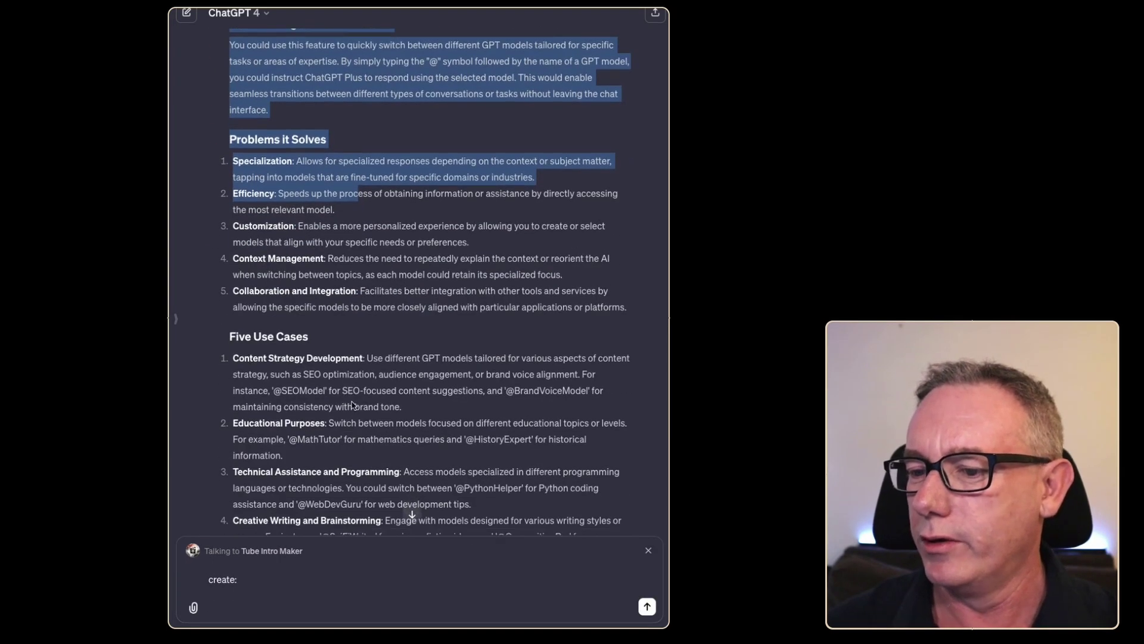
scroll(352, 405, "down", 4)
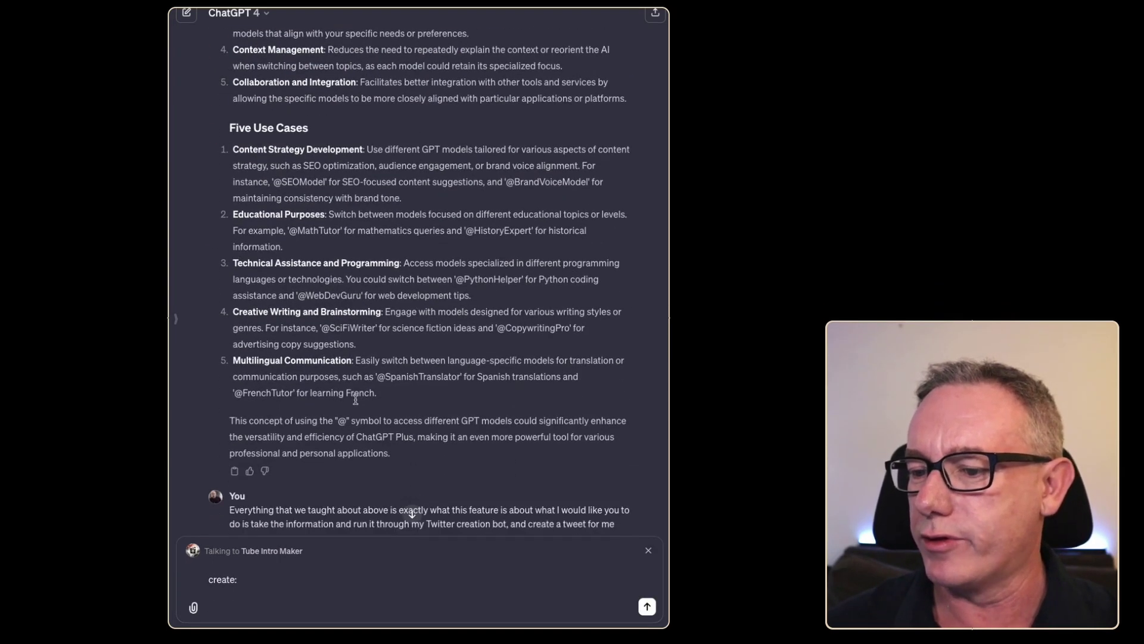
left_click(420, 432, "shift")
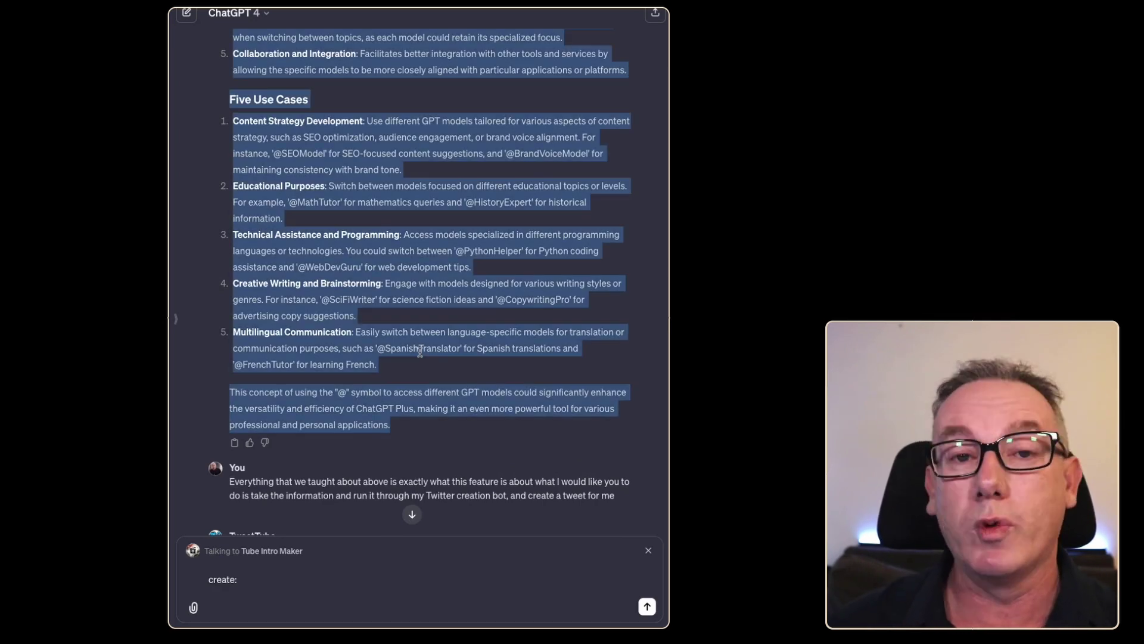
scroll(388, 369, "down", 6)
scroll(388, 381, "down", 10)
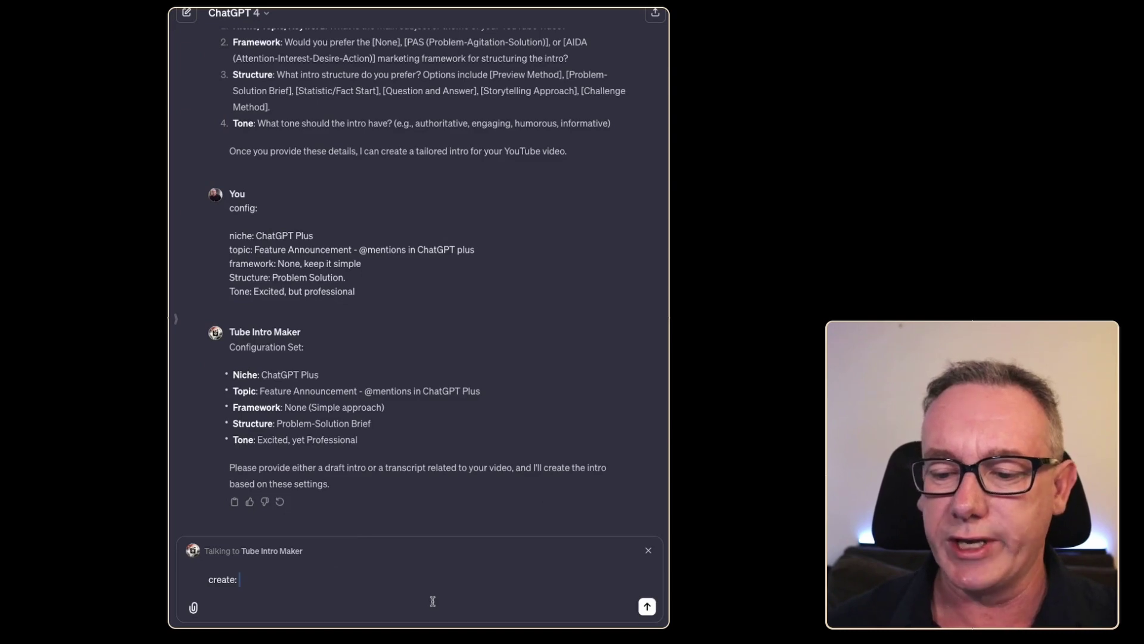
key("ctrl+v")
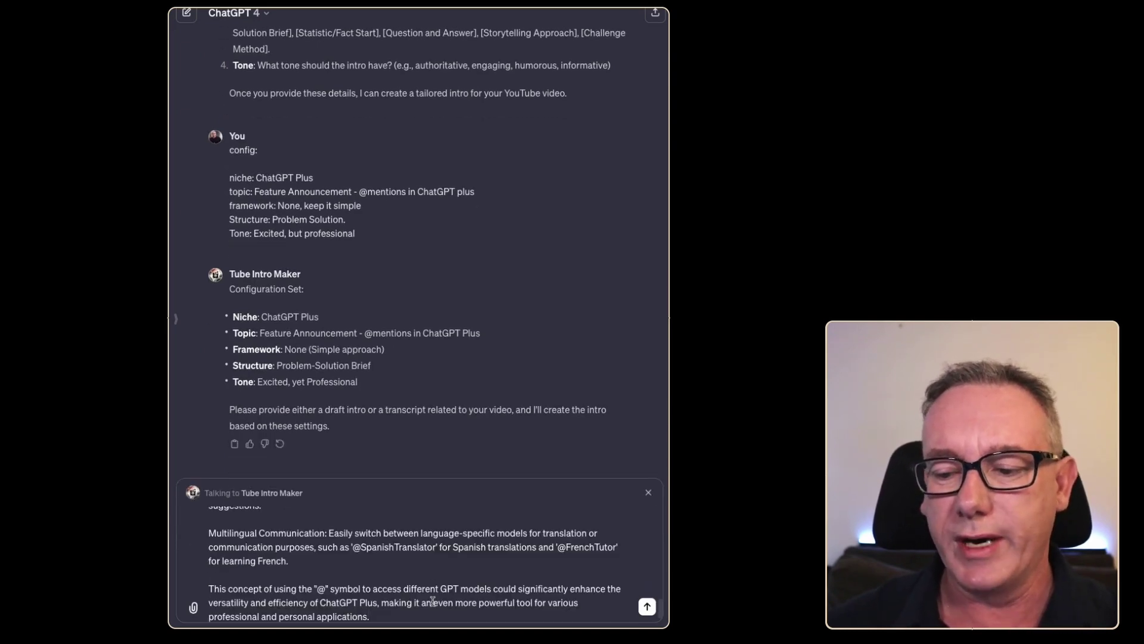
key("Return")
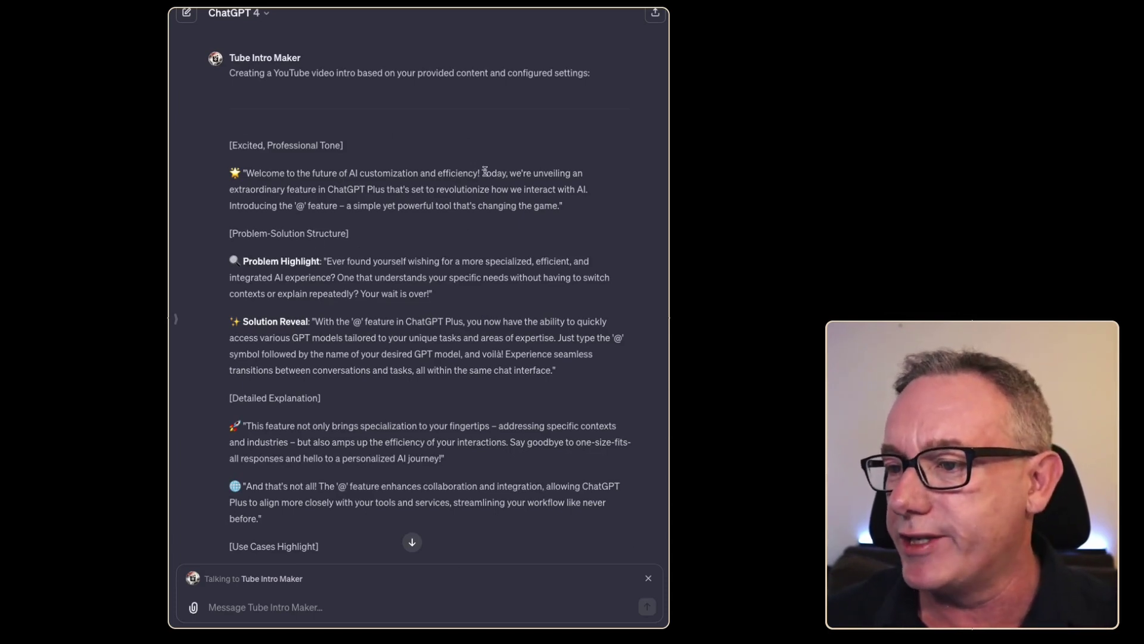
left_click_drag(485, 172, 310, 166)
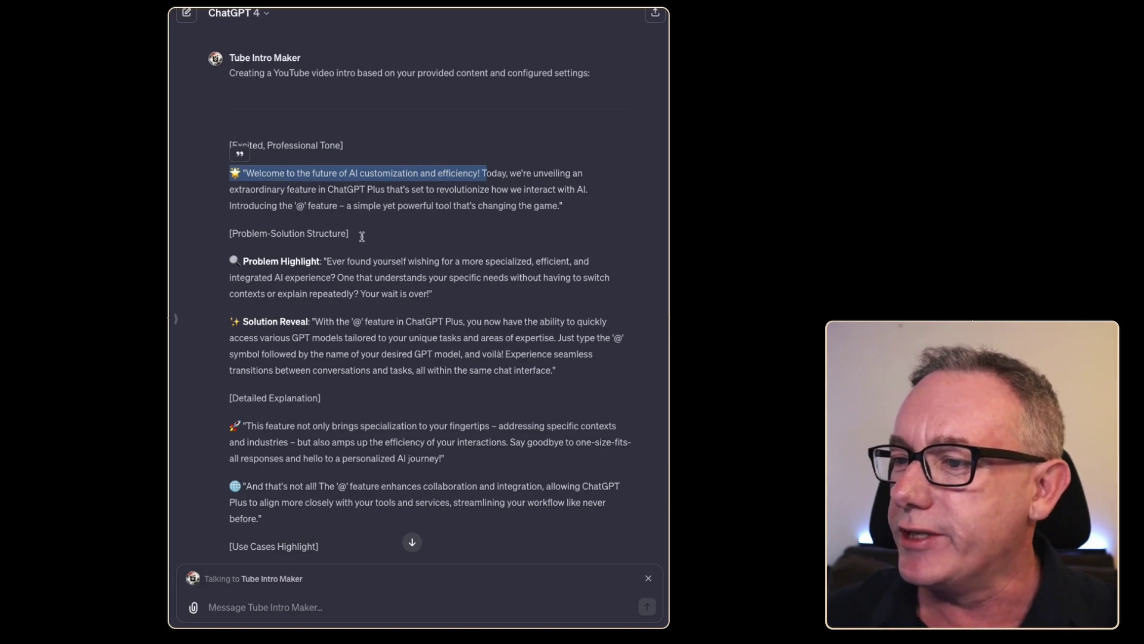
triple_click(247, 191)
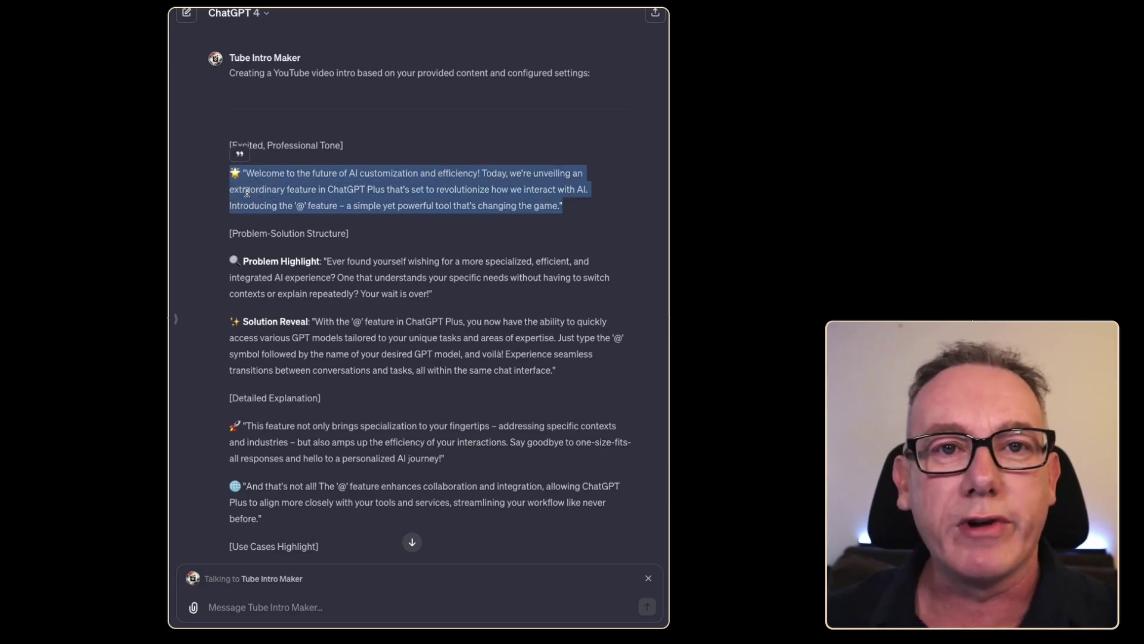
left_click(490, 208)
left_click(292, 207)
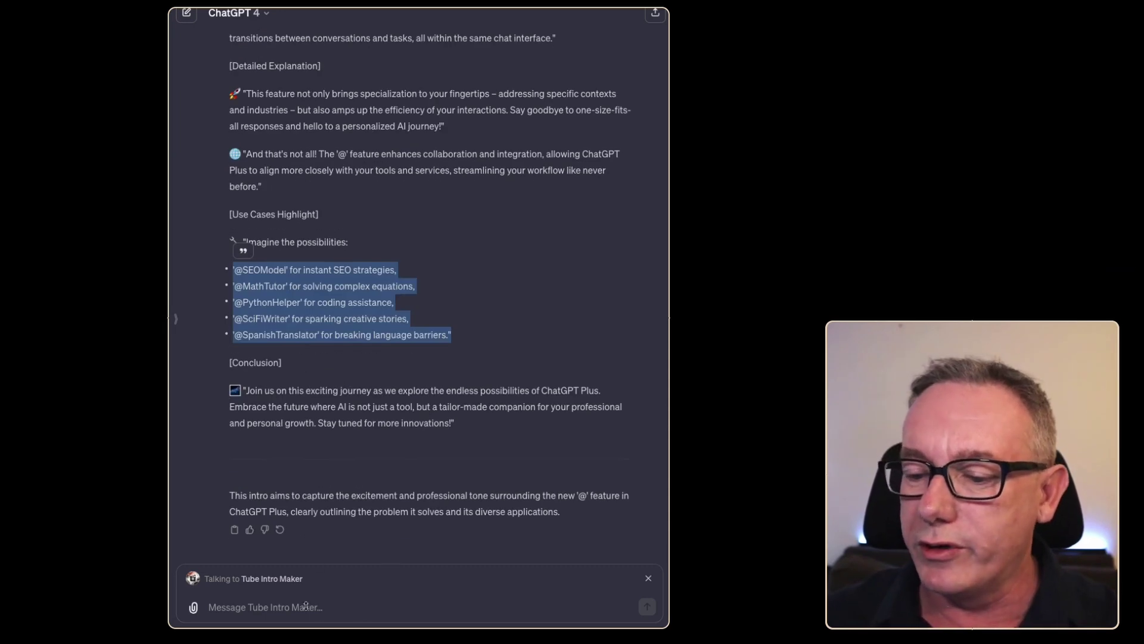
- Tell Tube Intro Maker the intro is good but too long and request a 30-second version
left_click(329, 601)
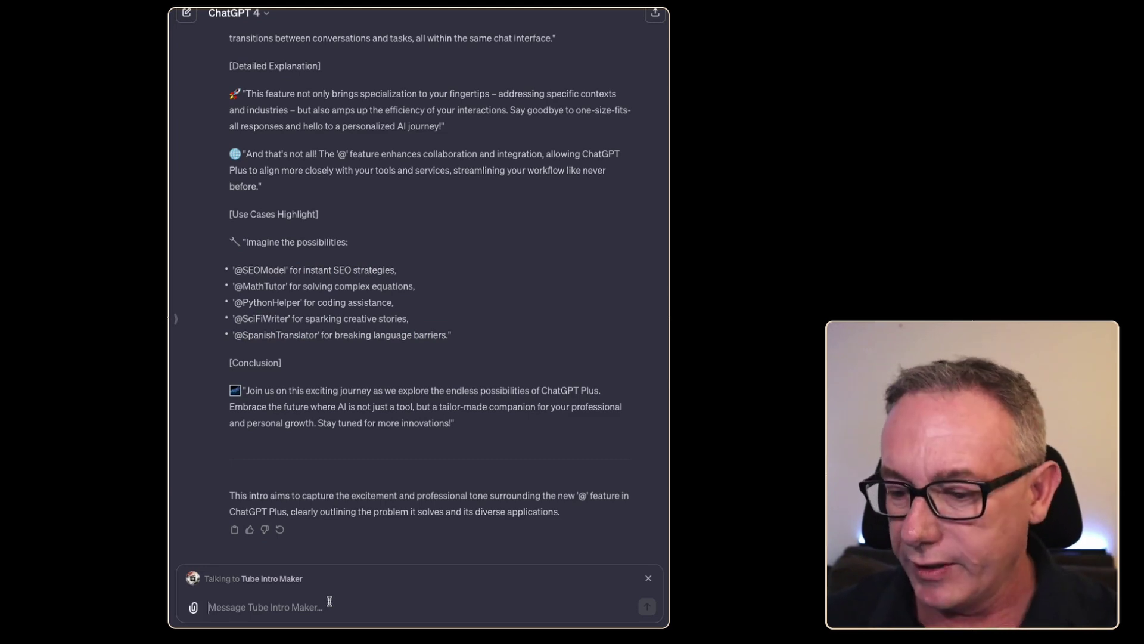
type("This intro")
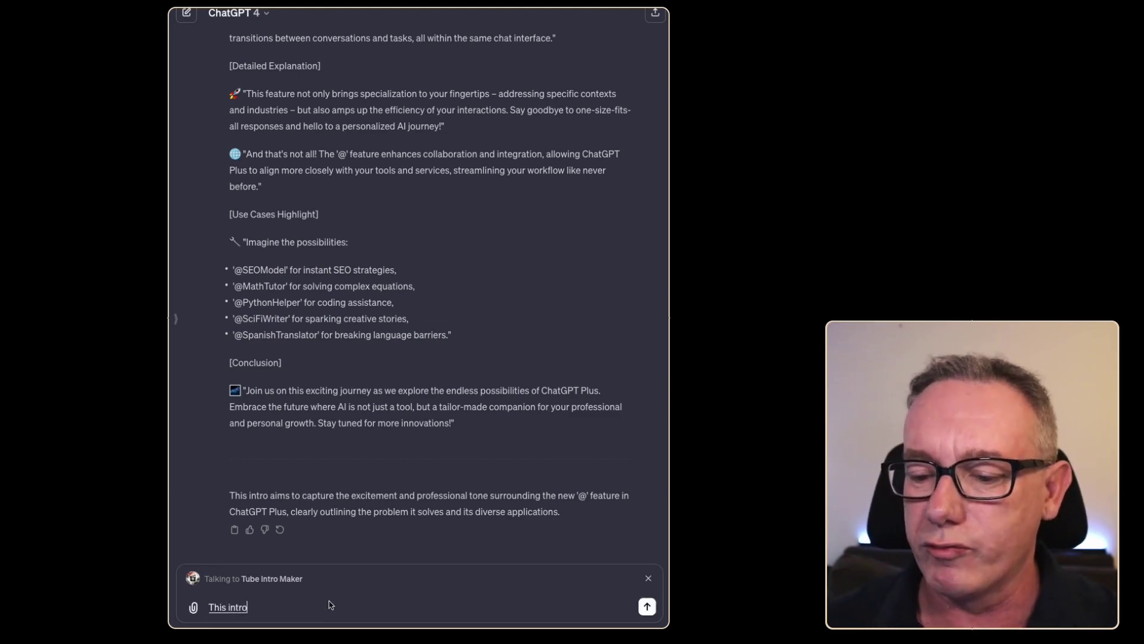
type(" is really good I love the first three paragraph")
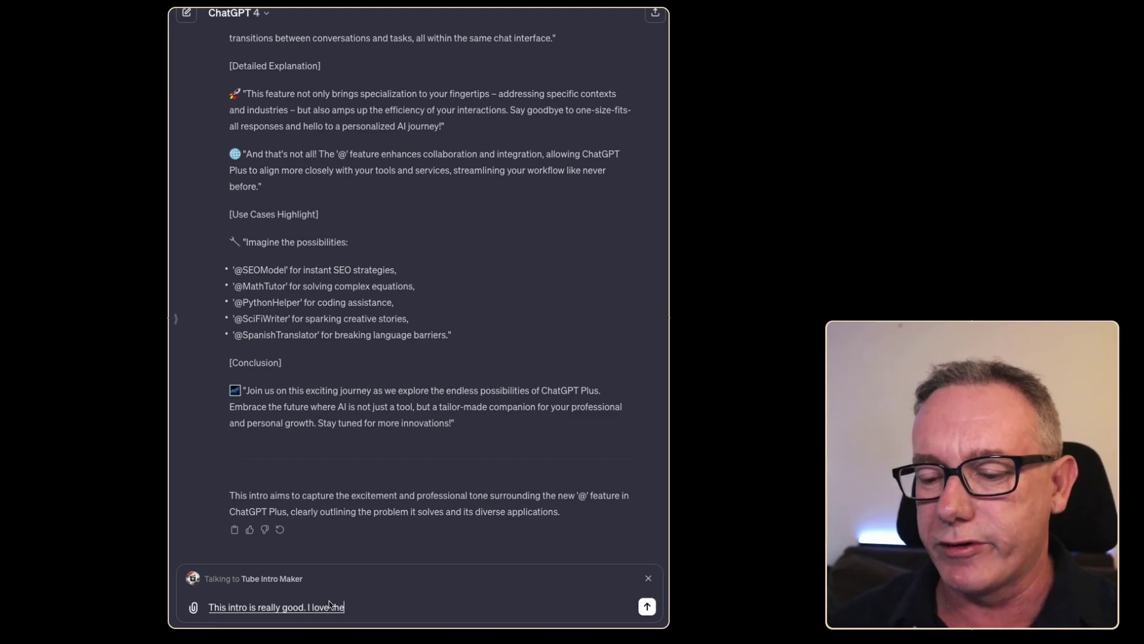
type("s, but it's way too long at the moment.")
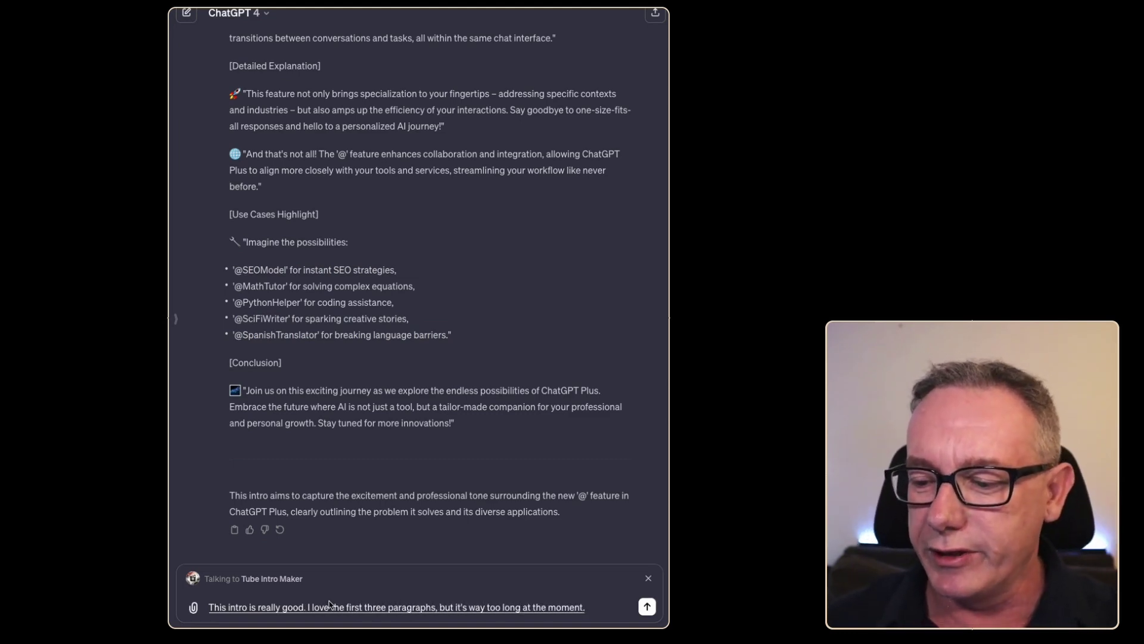
type(" Everything goes for about one")
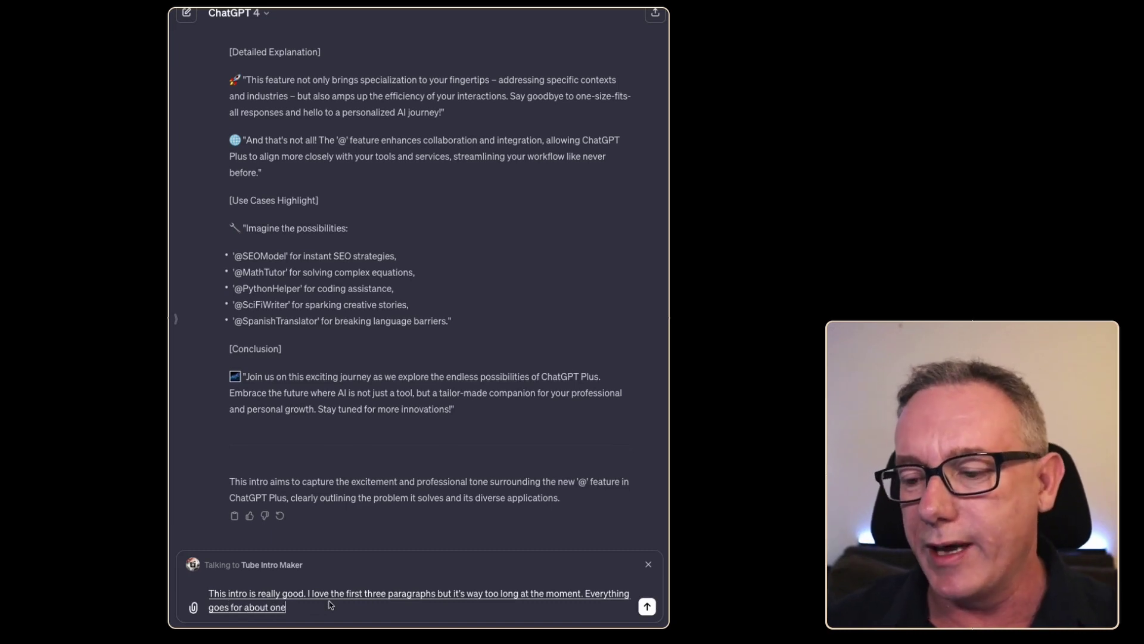
type(" minute and 30 seconds to 2 minutes")
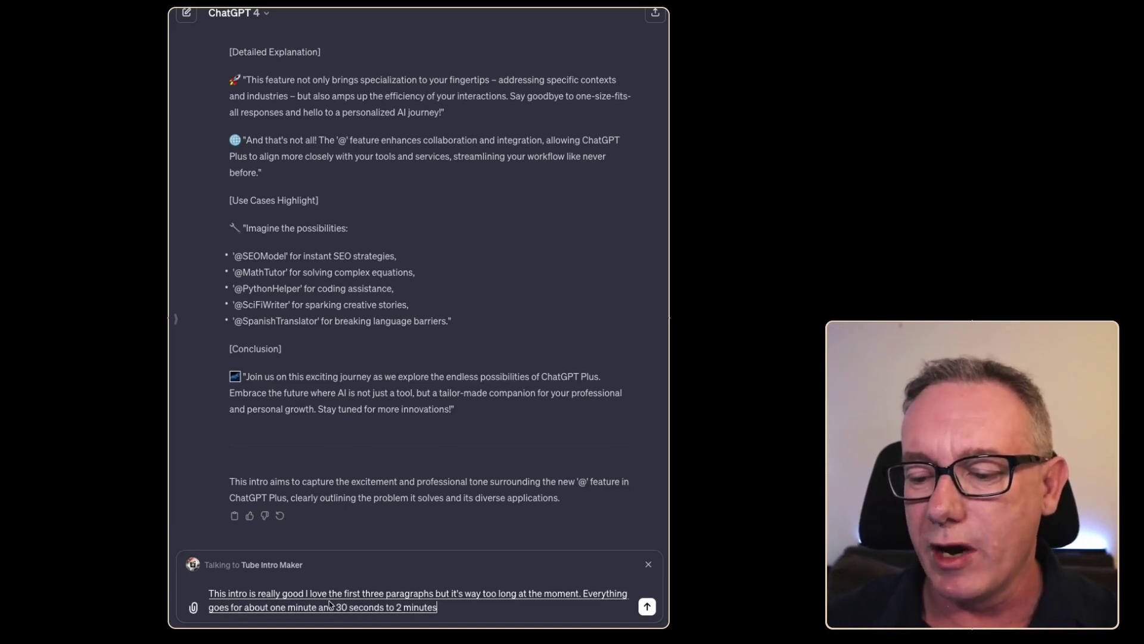
type(". I really need this to be")
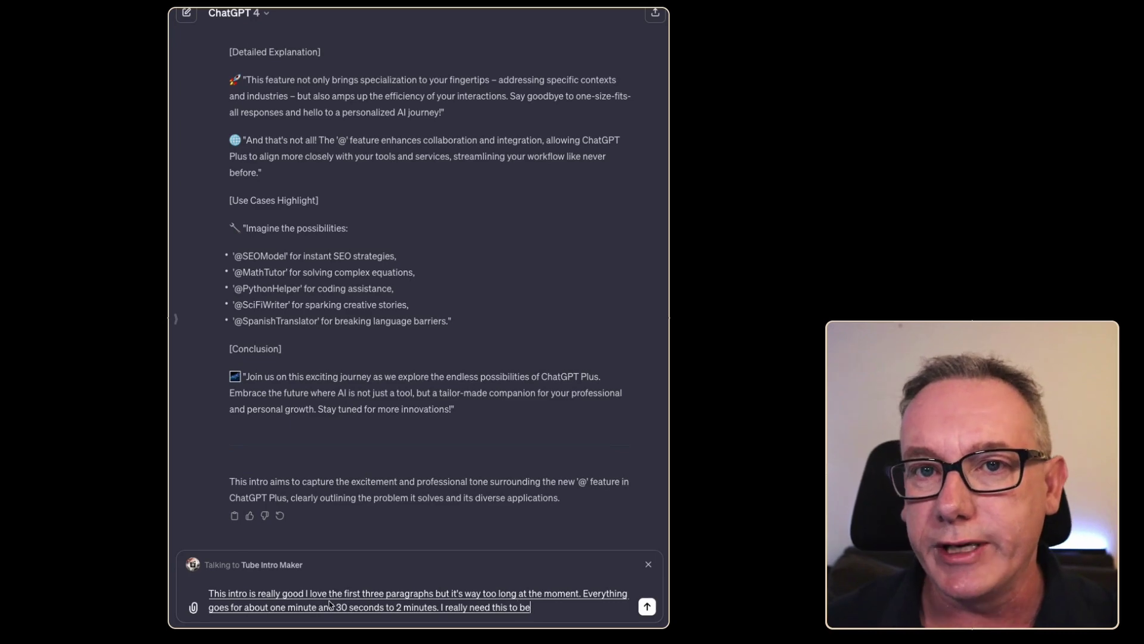
type(" a 32nd")
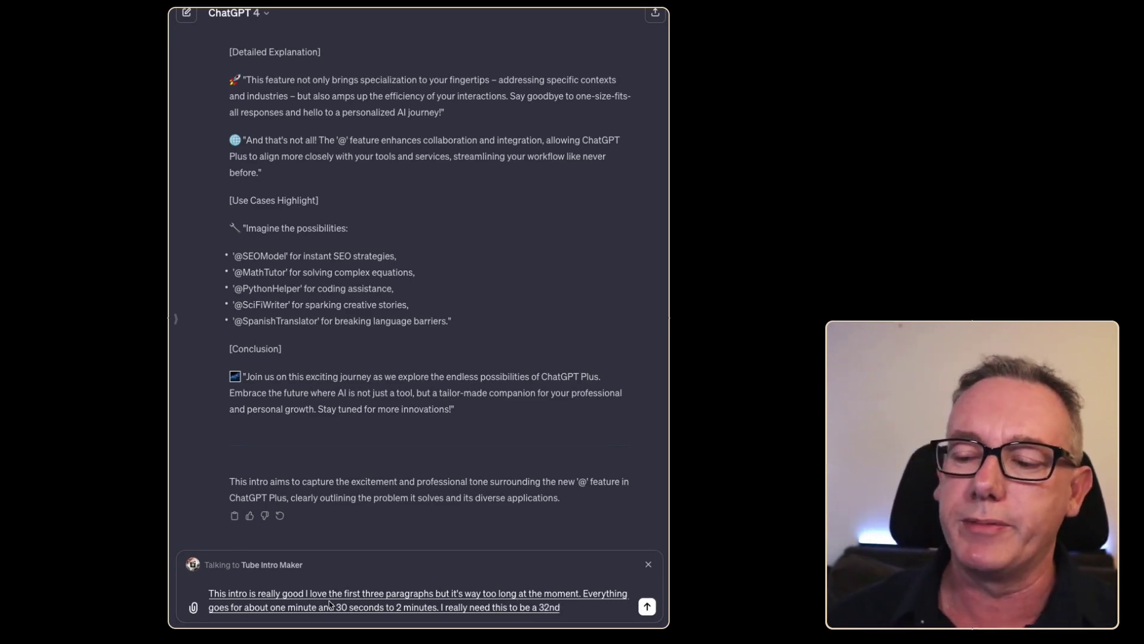
type(" script.")
key("Return")
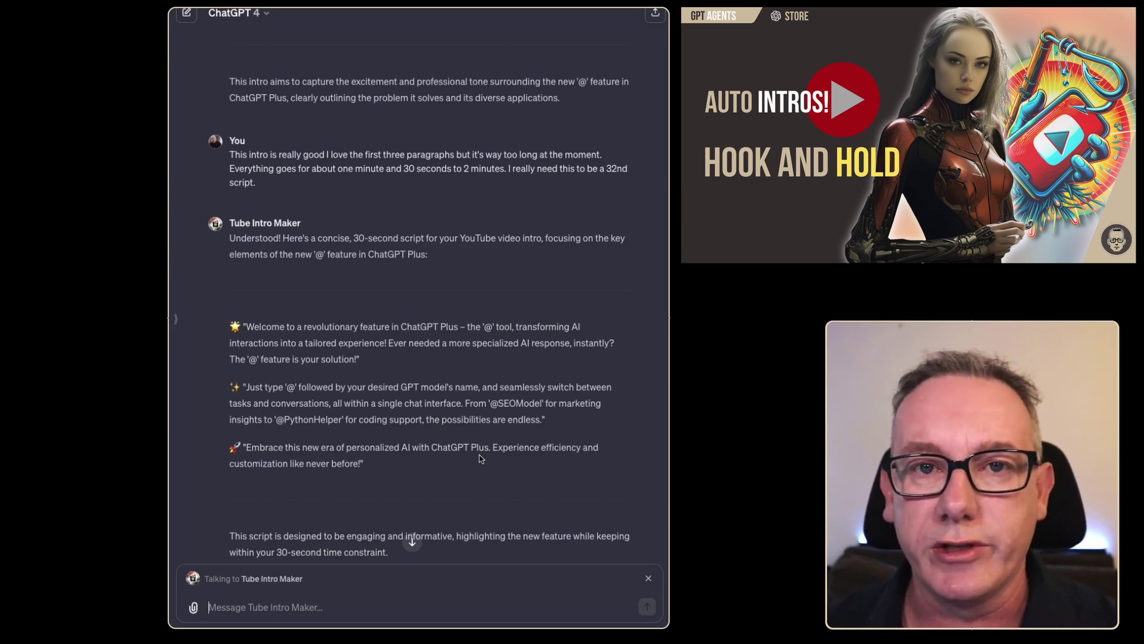
scroll(482, 459, "down", 1)
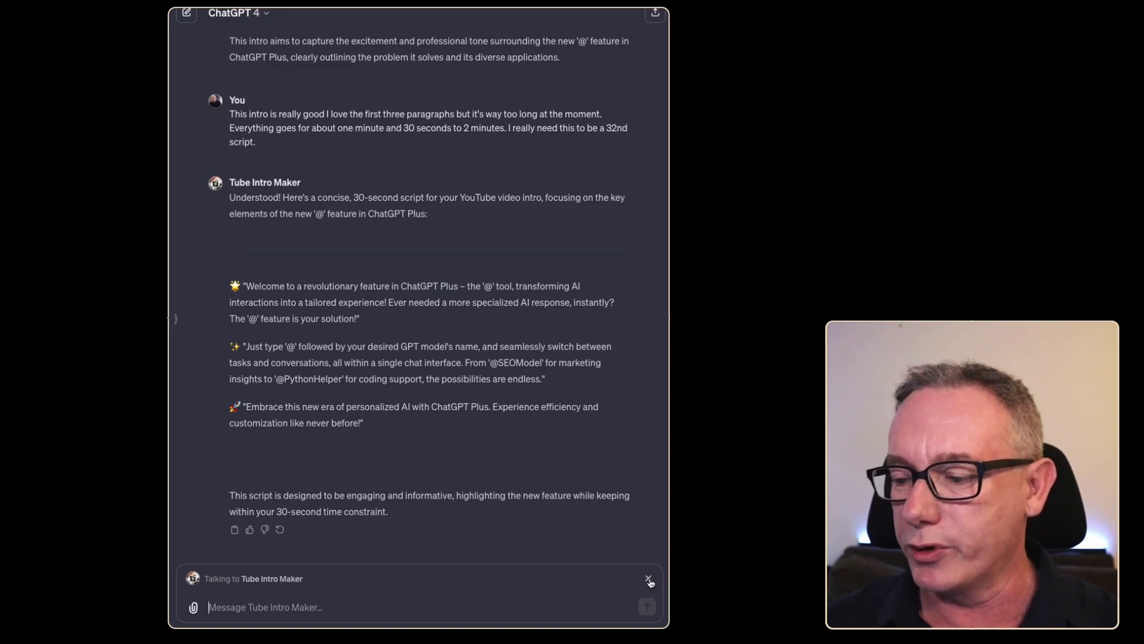
- Draft 'Can you create an article for me on LinkedIn?' addressed to LinkTube Transformer
left_click(648, 578)
type("Can you create? an article for me on Lin")
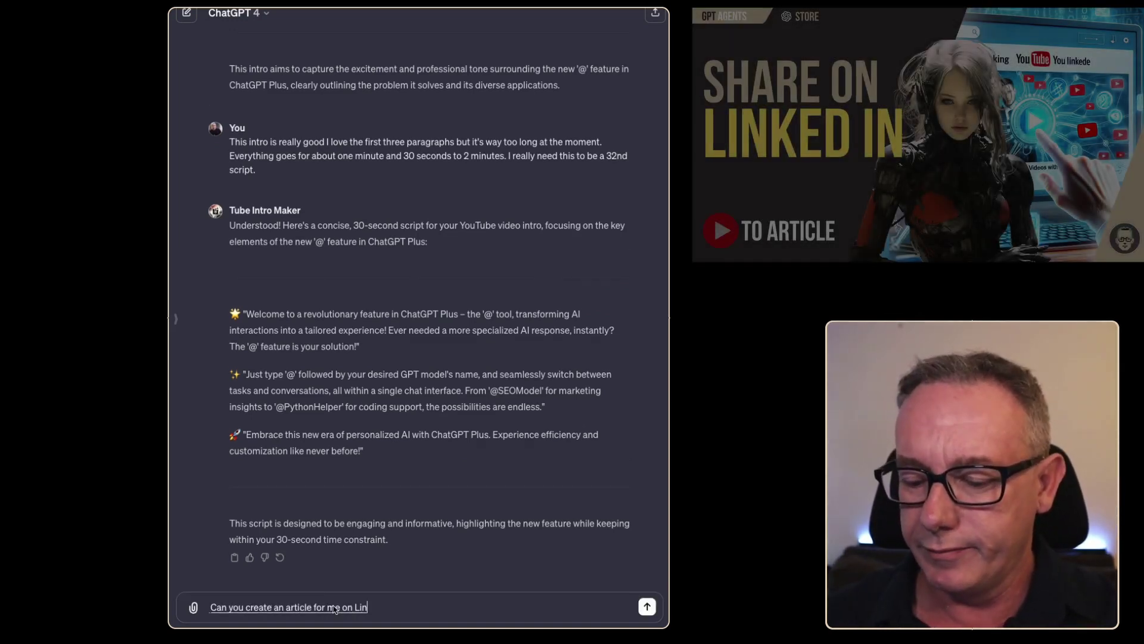
type("kedIn? @lin")
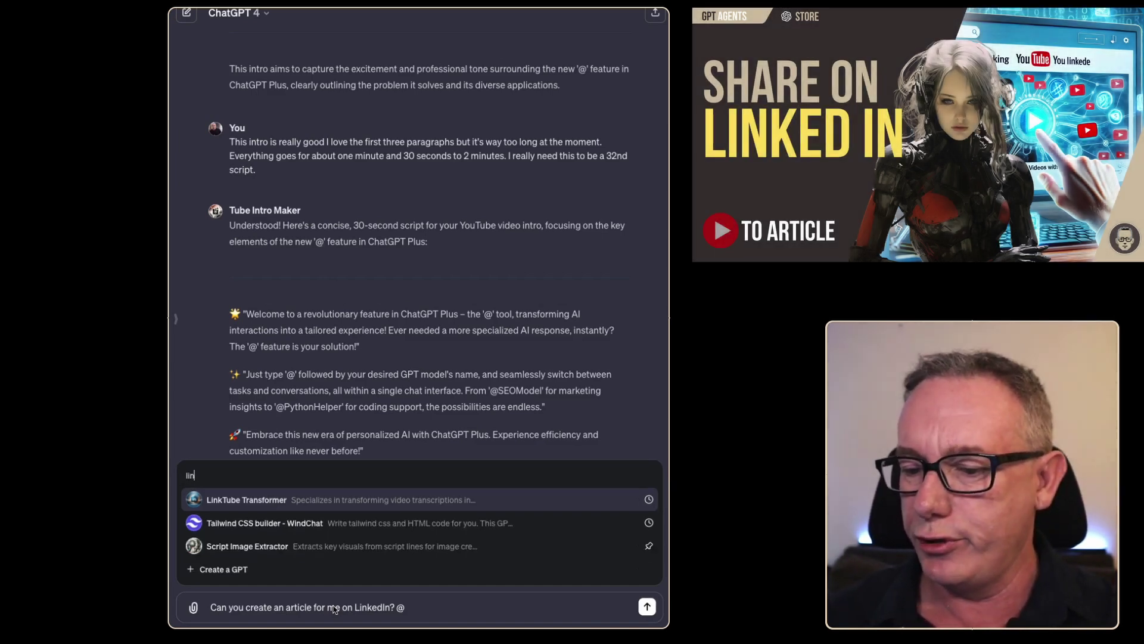
key("Return")
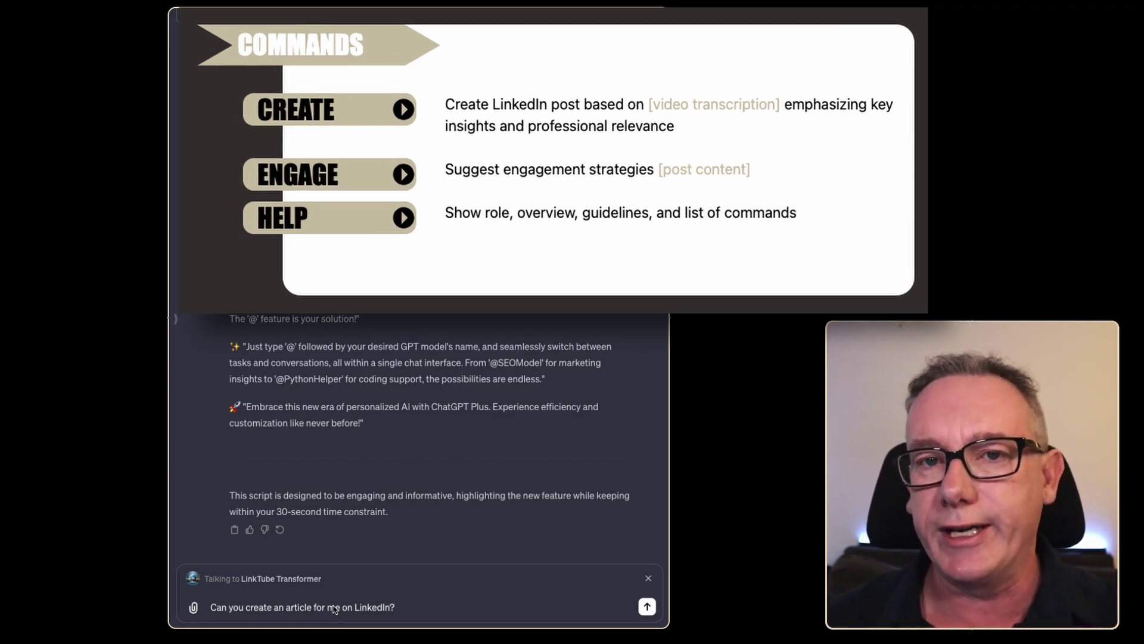
- Send the LinkedIn question, then send 'create:' followed by the pasted source text about the feature
key("Return")
type("create:")
key("shift+Return")
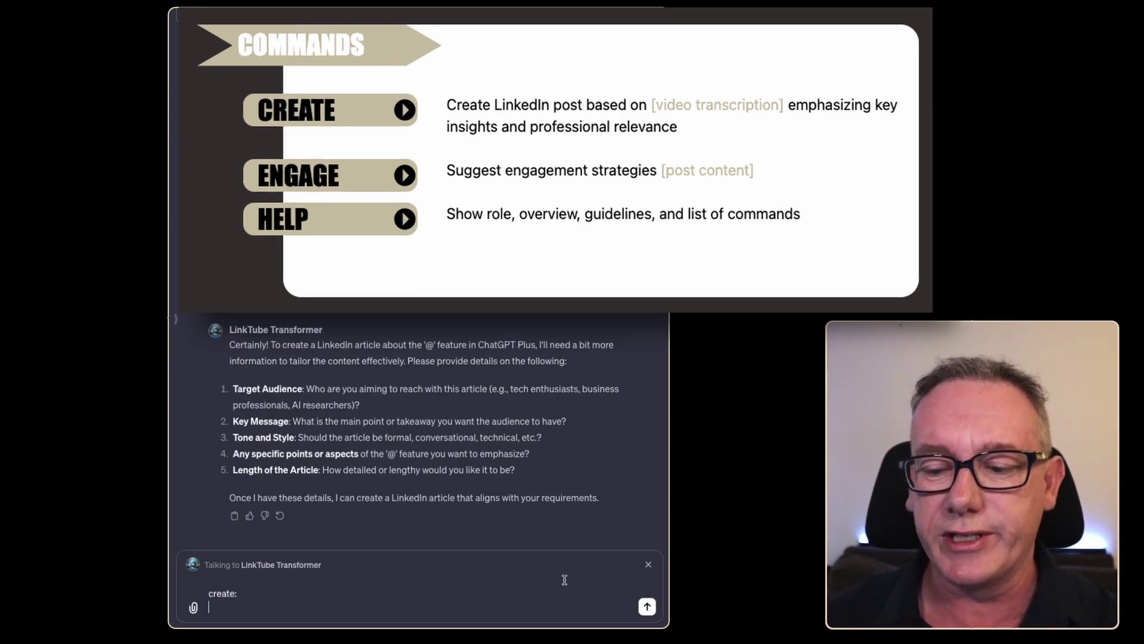
key("ctrl+v")
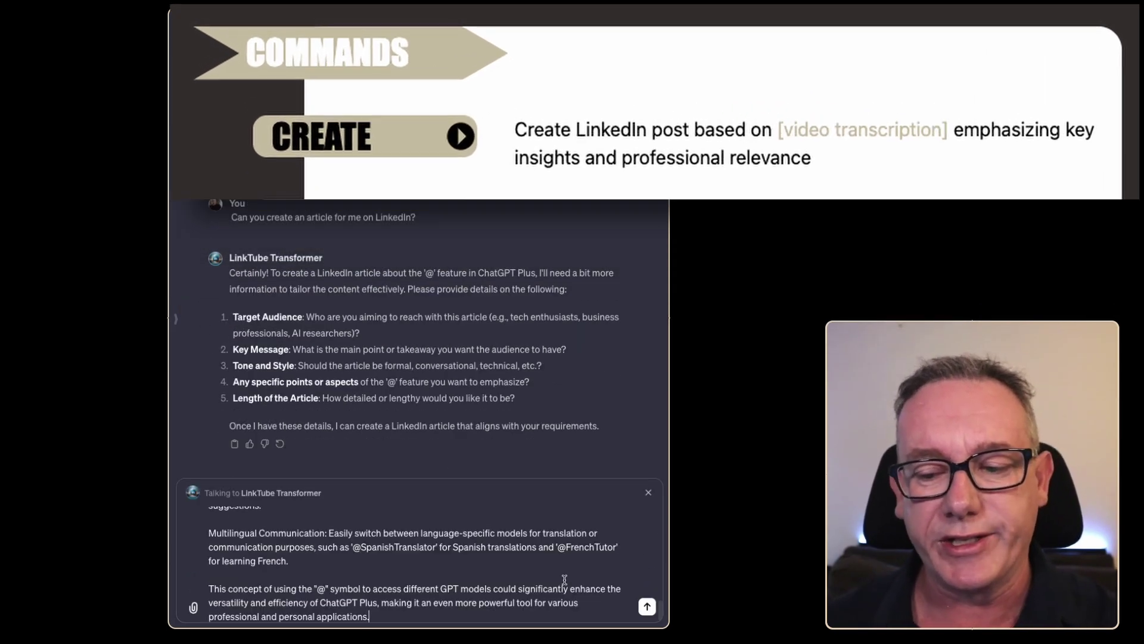
- Review the LinkedIn article and ask LinkTube Transformer to add emojis and hashtags
scroll(303, 556, "up", 10)
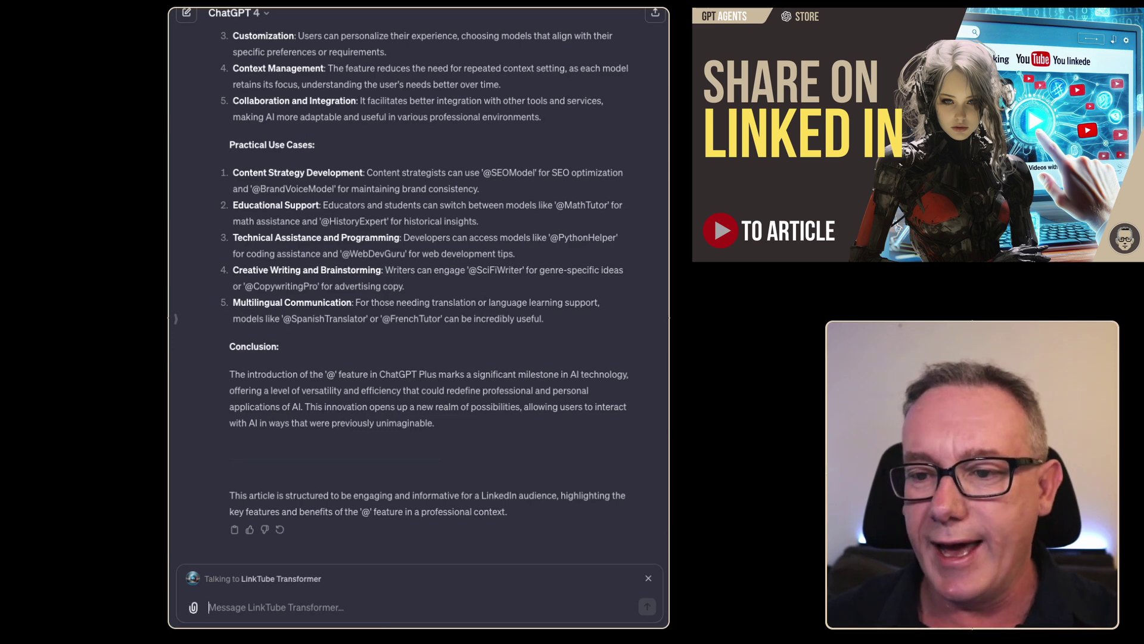
type("Can you add emojis and hash")
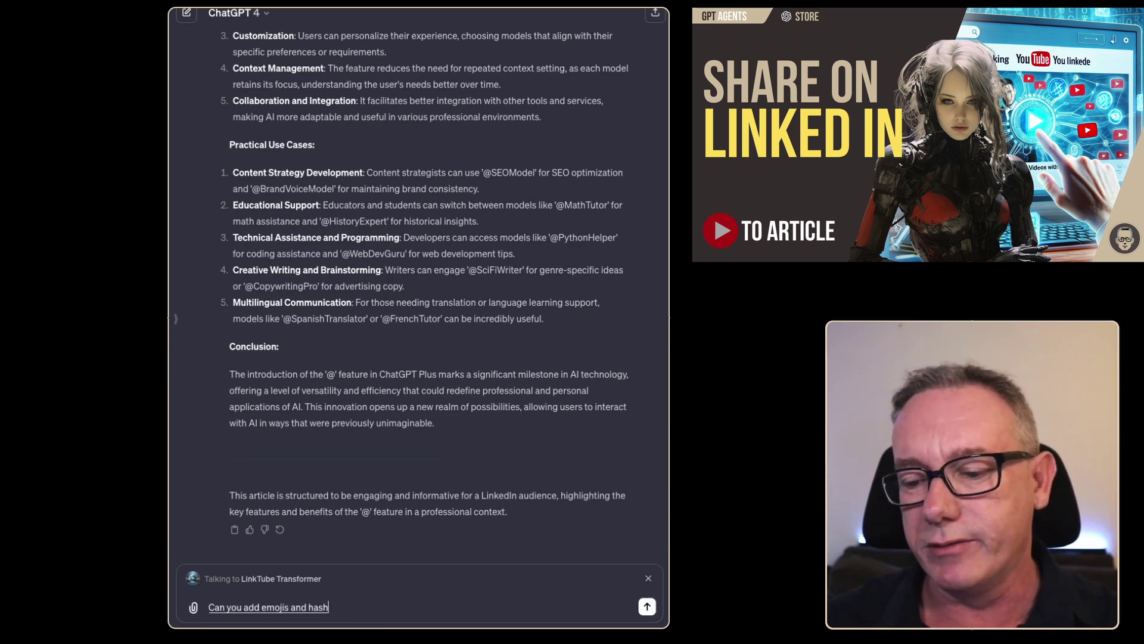
type("tags please?")
key("Return")
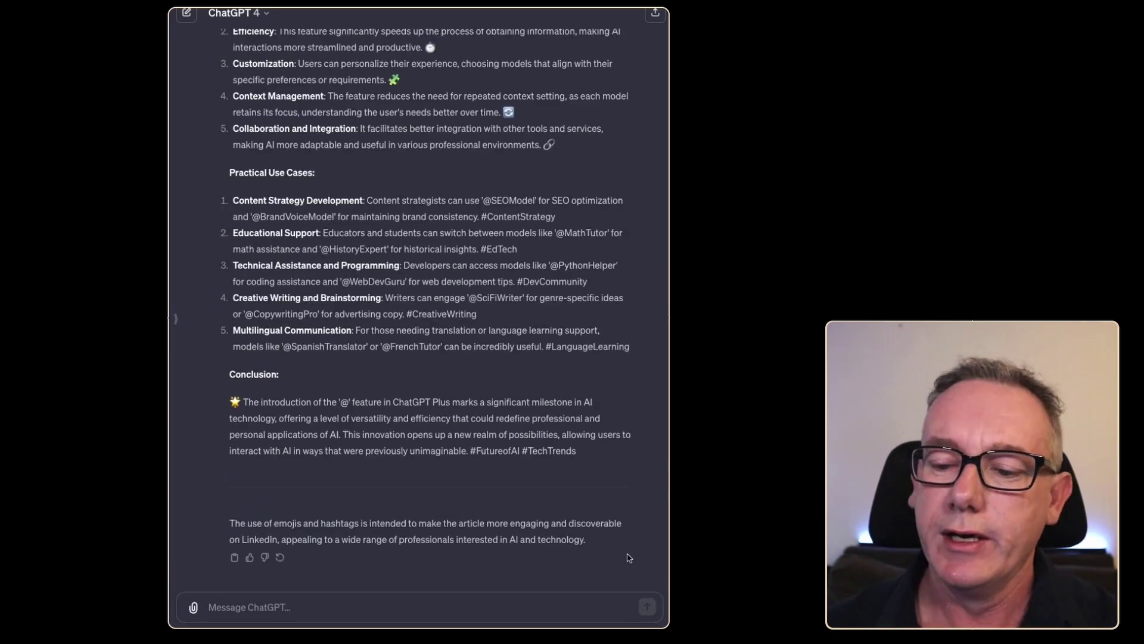
type("@outr")
key("Return")
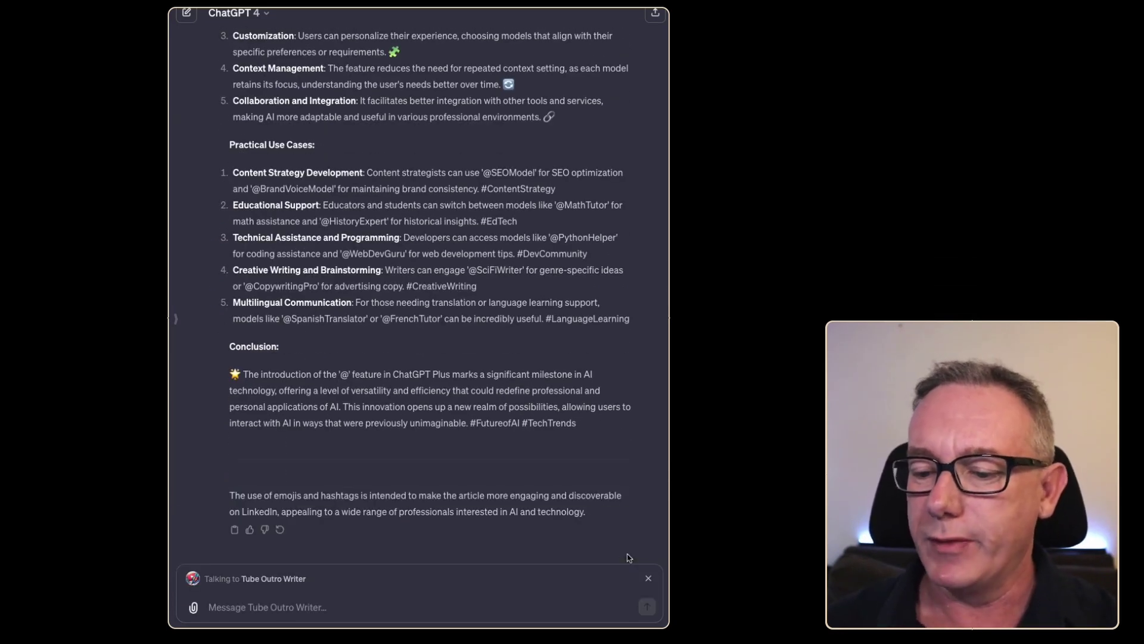
type("condi")
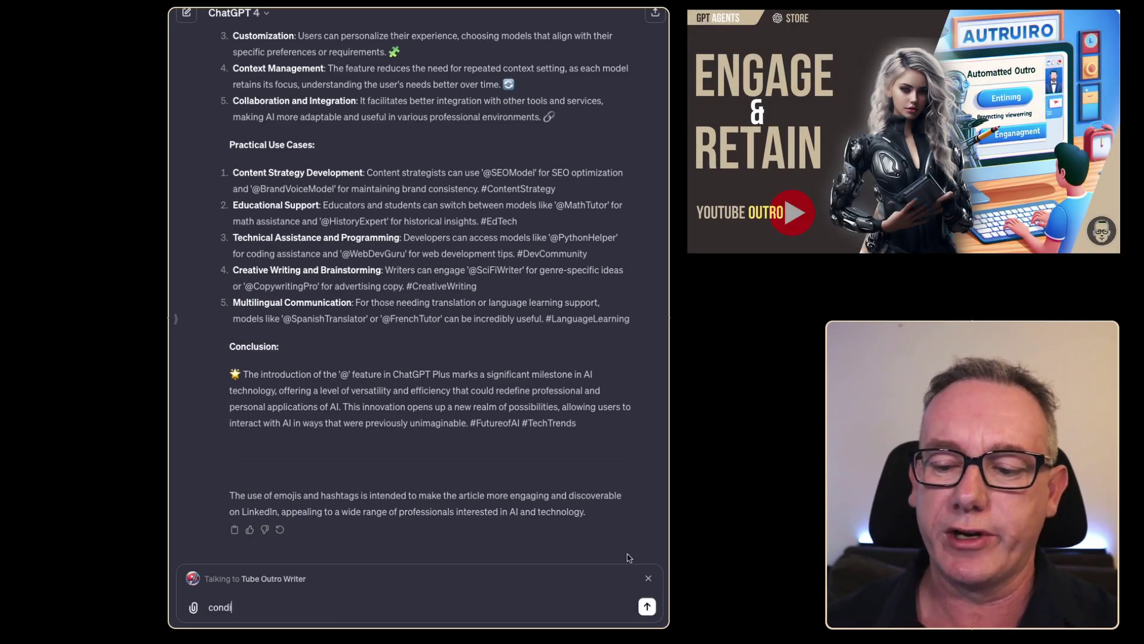
type("g")
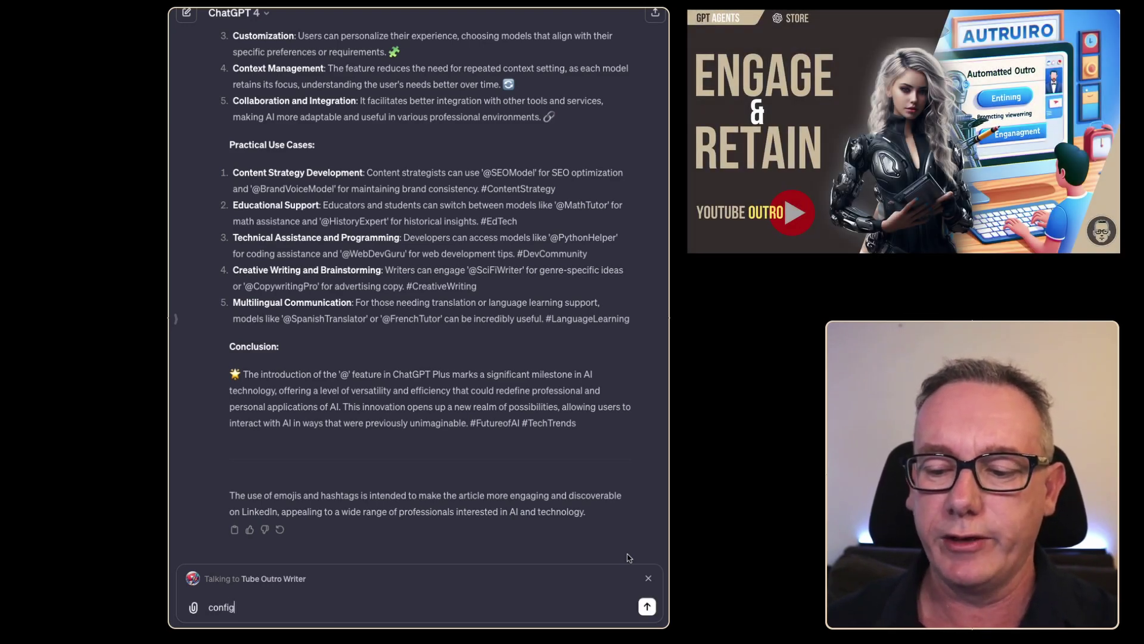
type(":")
type("style: recap (take 15 seconds max) link to playlist on the side YouTube Automation GPTs")
- Review the pasted settings: recap style, 15 seconds max, and the YouTube Automation GPTs playlist link
left_click(249, 549)
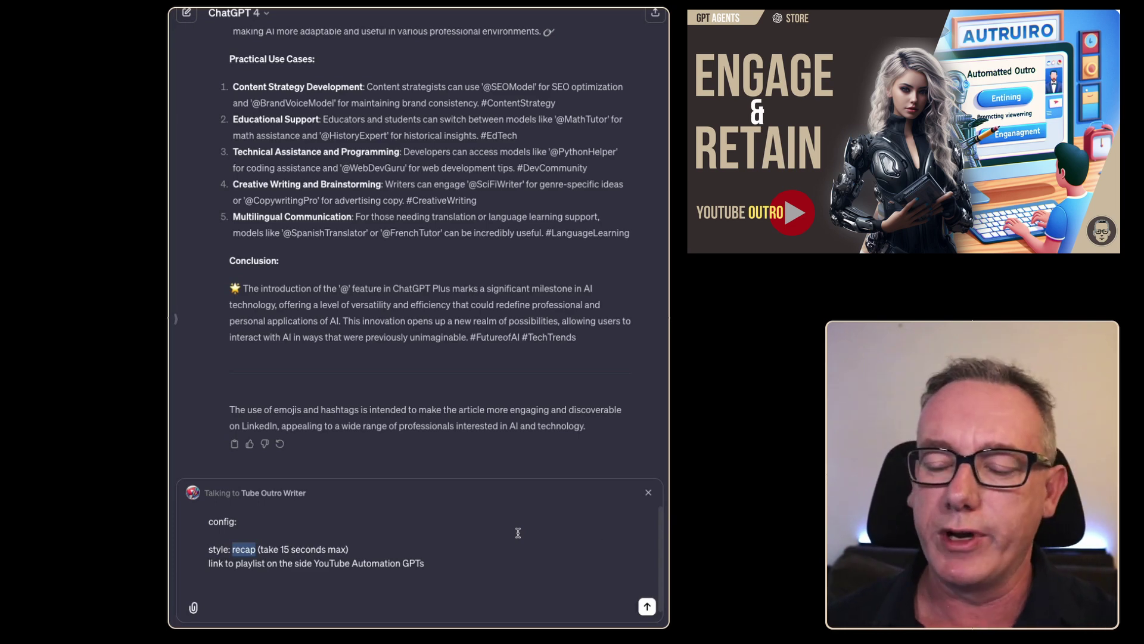
key("End")
key("shift+Left")
key("shift+Left")
key("shift+Left")
key("shift+Left")
key("shift+Left")
key("shift+Left")
key("shift+Left")
key("shift+Left")
key("shift+Left")
key("shift+Left")
key("shift+Left")
key("shift+Left")
key("shift+Left")
key("shift+Left")
key("shift+Left")
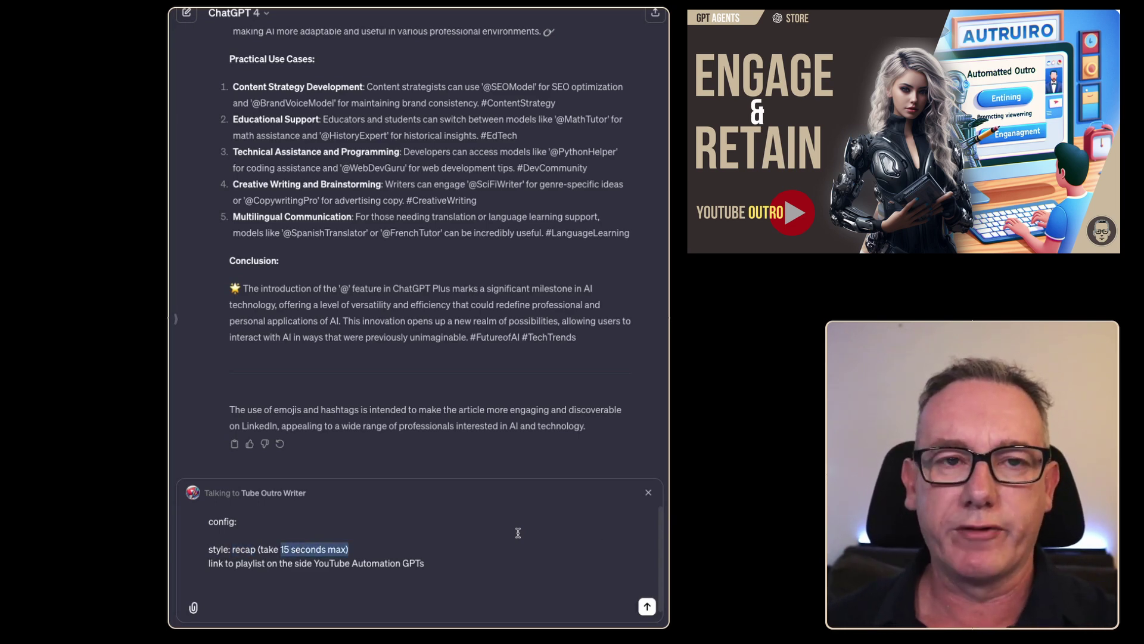
key("Down")
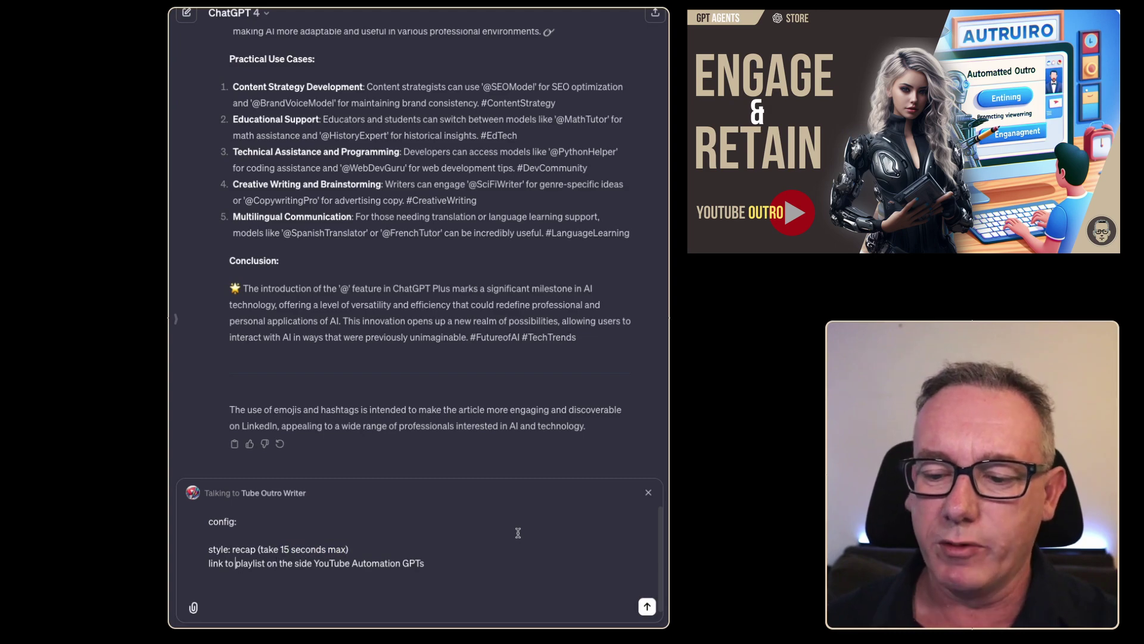
key("shift+Right")
key("shift+Right")
key("shift+Right")
key("shift+Right")
key("shift+Right")
key("shift+Right")
key("shift+Right")
key("shift+Right")
key("shift+Right")
key("shift+Right")
key("shift+Right")
key("shift+Right")
key("shift+Right")
key("shift+Right")
key("shift+Right")
key("Right")
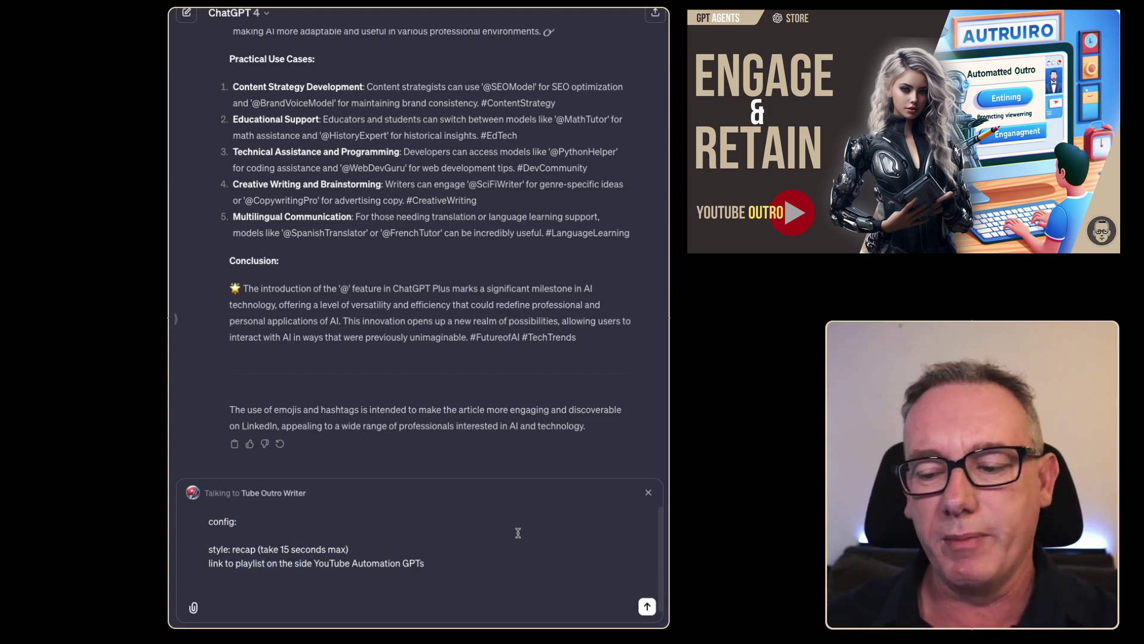